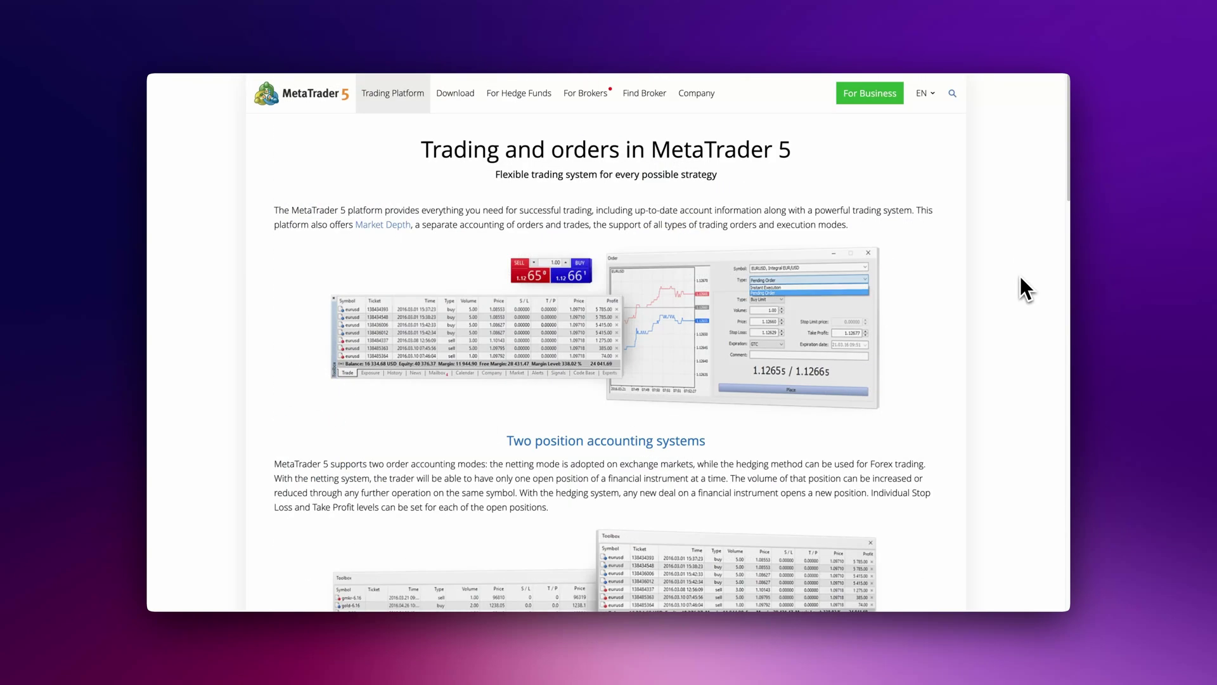
Browse the MetaTrader 5 site down to the download page and its platform store badges.
{"action": "scroll", "coordinate": [1020, 276], "scroll_direction": "down", "scroll_amount": 5}
{"action": "scroll", "coordinate": [1021, 277], "scroll_direction": "down", "scroll_amount": 7}
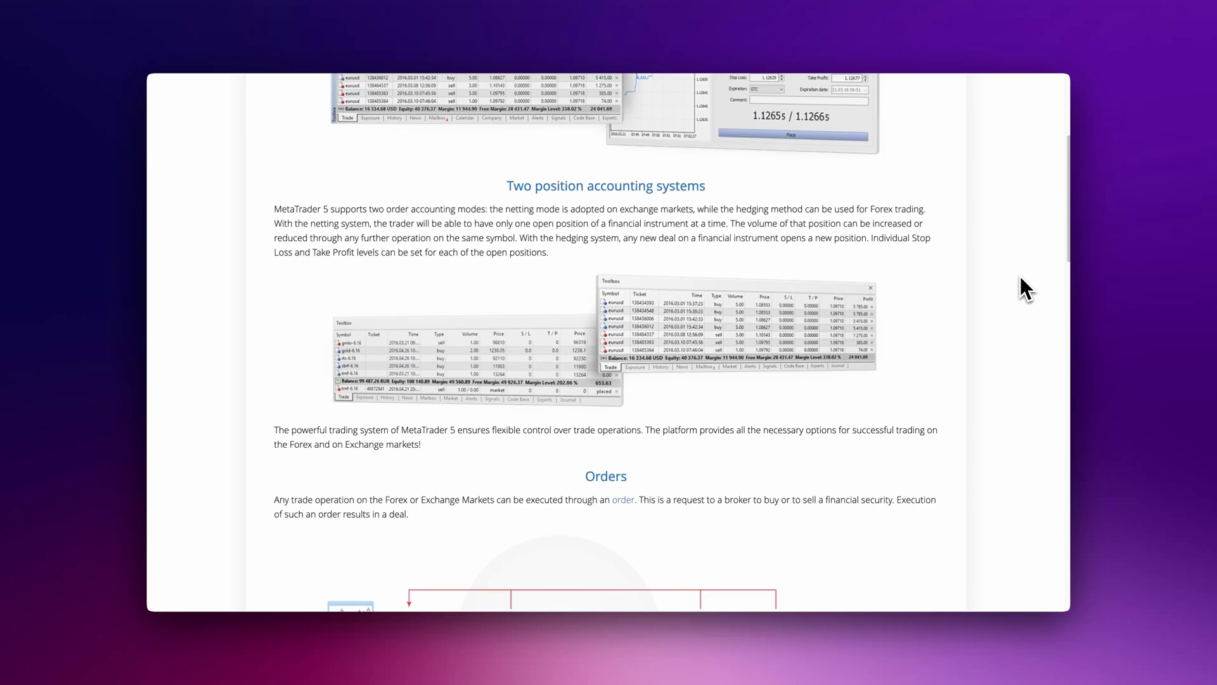
{"action": "scroll", "coordinate": [1020, 277], "scroll_direction": "down", "scroll_amount": 4}
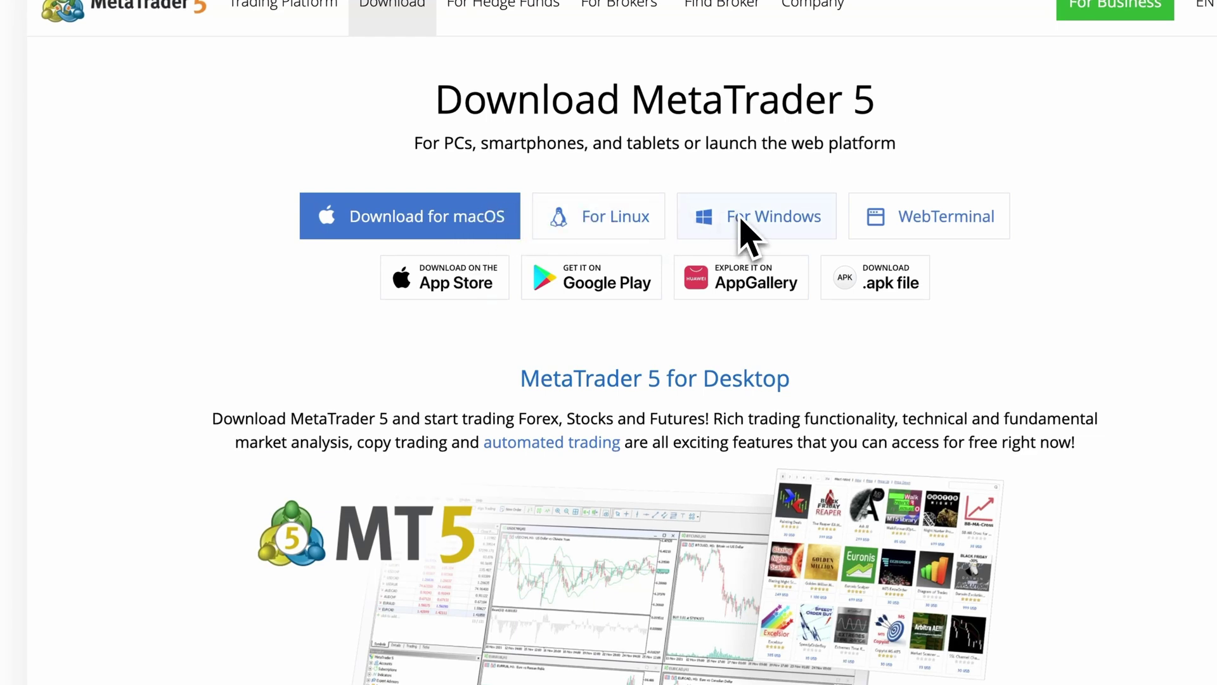
{"action": "mouse_move", "coordinate": [507, 274]}
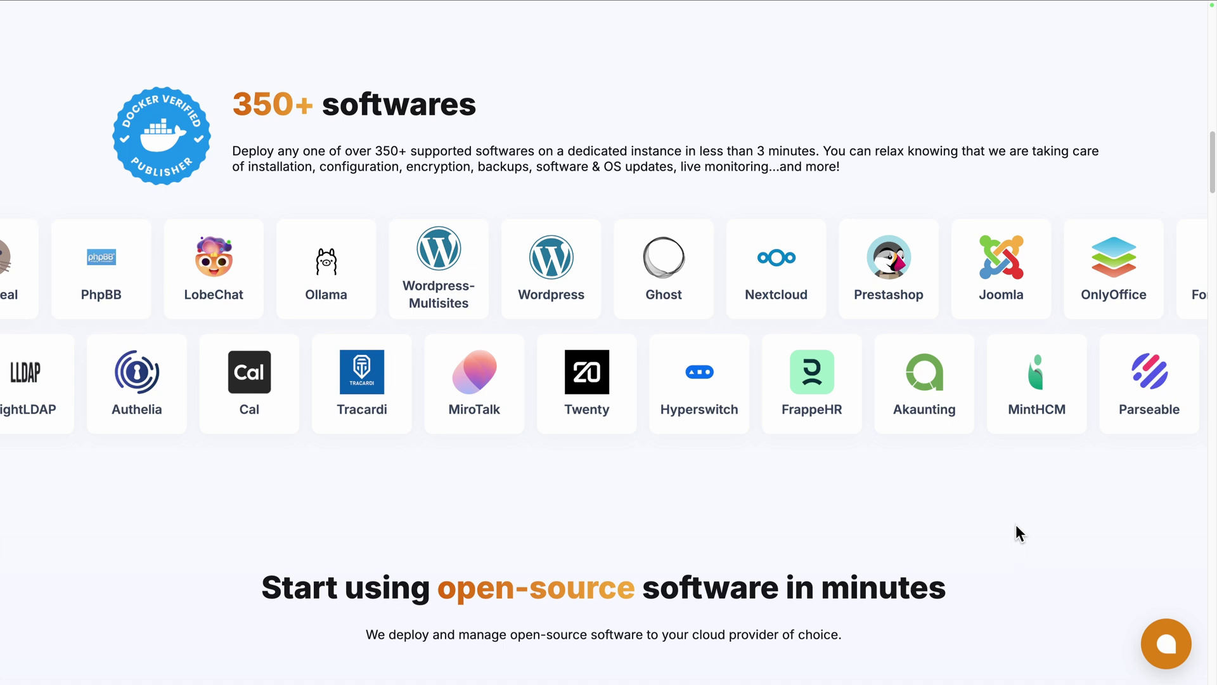
{"action": "scroll", "coordinate": [1019, 532], "scroll_direction": "down", "scroll_amount": 5}
{"action": "scroll", "coordinate": [1016, 527], "scroll_direction": "down", "scroll_amount": 2}
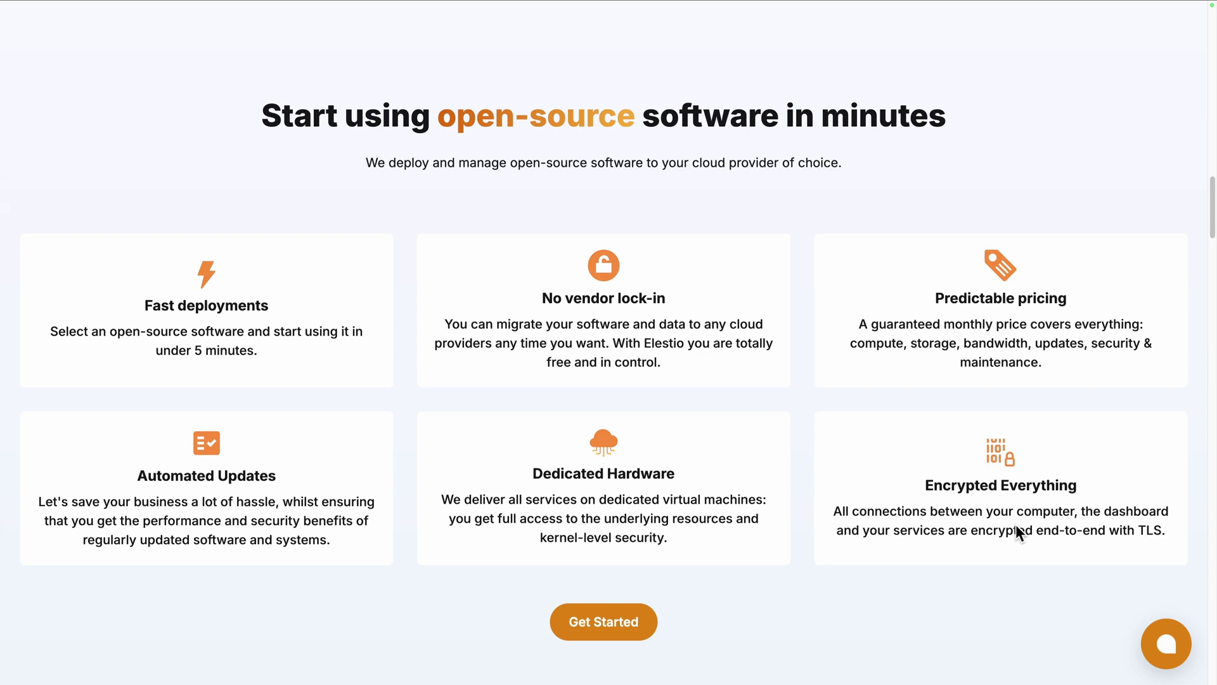
{"action": "scroll", "coordinate": [1016, 531], "scroll_direction": "down", "scroll_amount": 10}
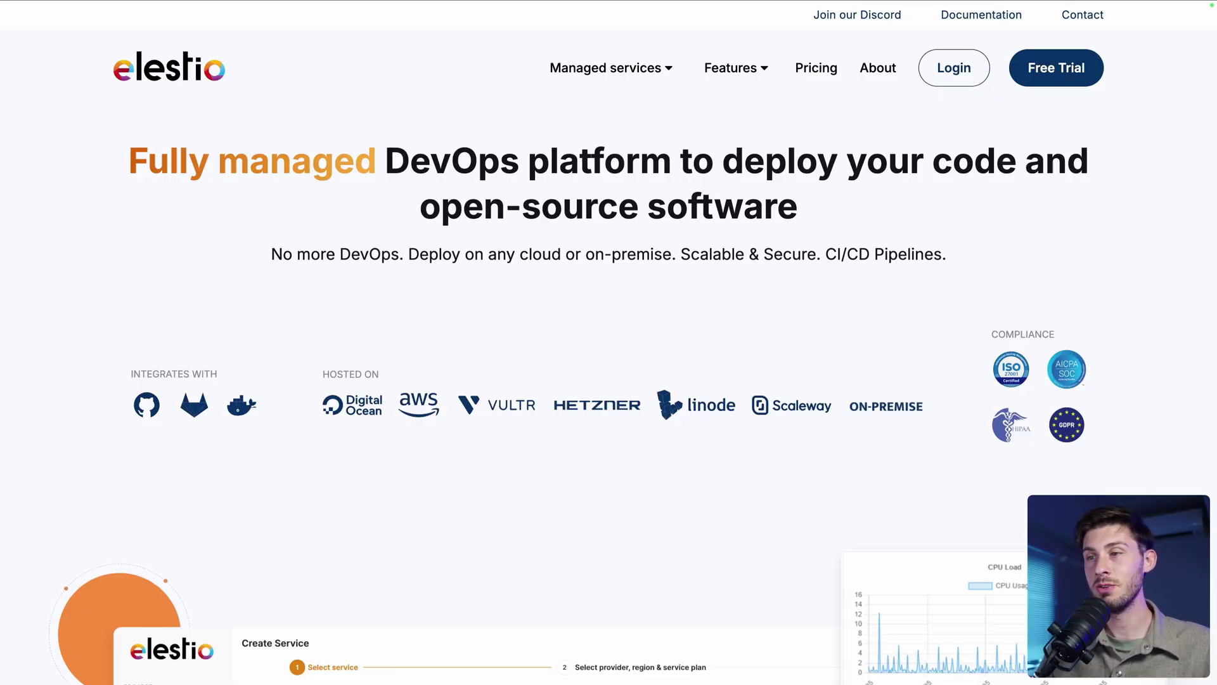
Sign in to Elestio, start a new service and pick MetaTrader5 from a 'meta' search.
{"action": "left_click", "coordinate": [952, 74]}
{"action": "left_click", "coordinate": [725, 322]}
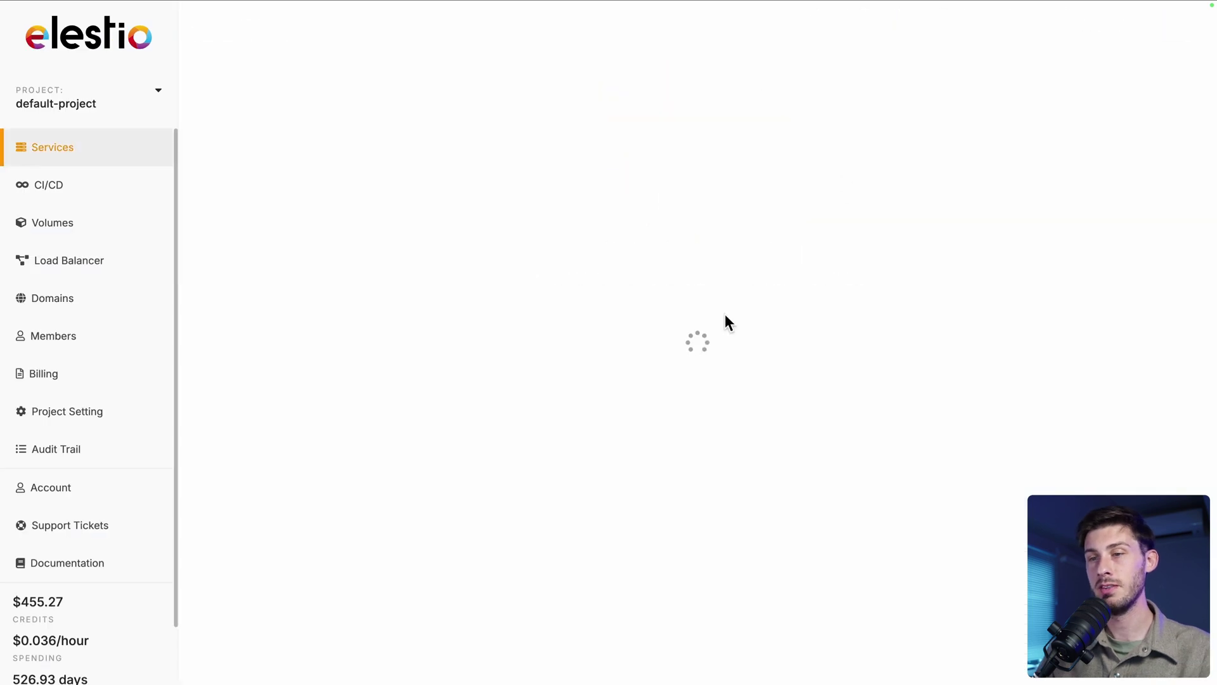
{"action": "type", "text": "meta"}
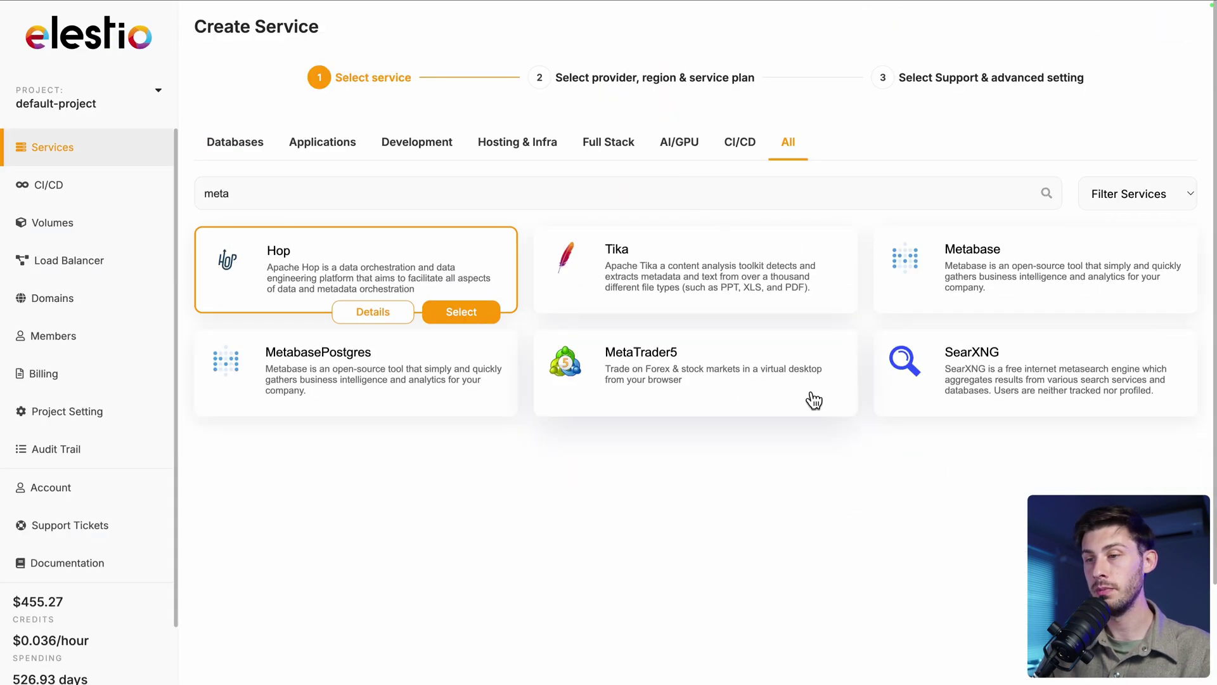
{"action": "left_click", "coordinate": [801, 415]}
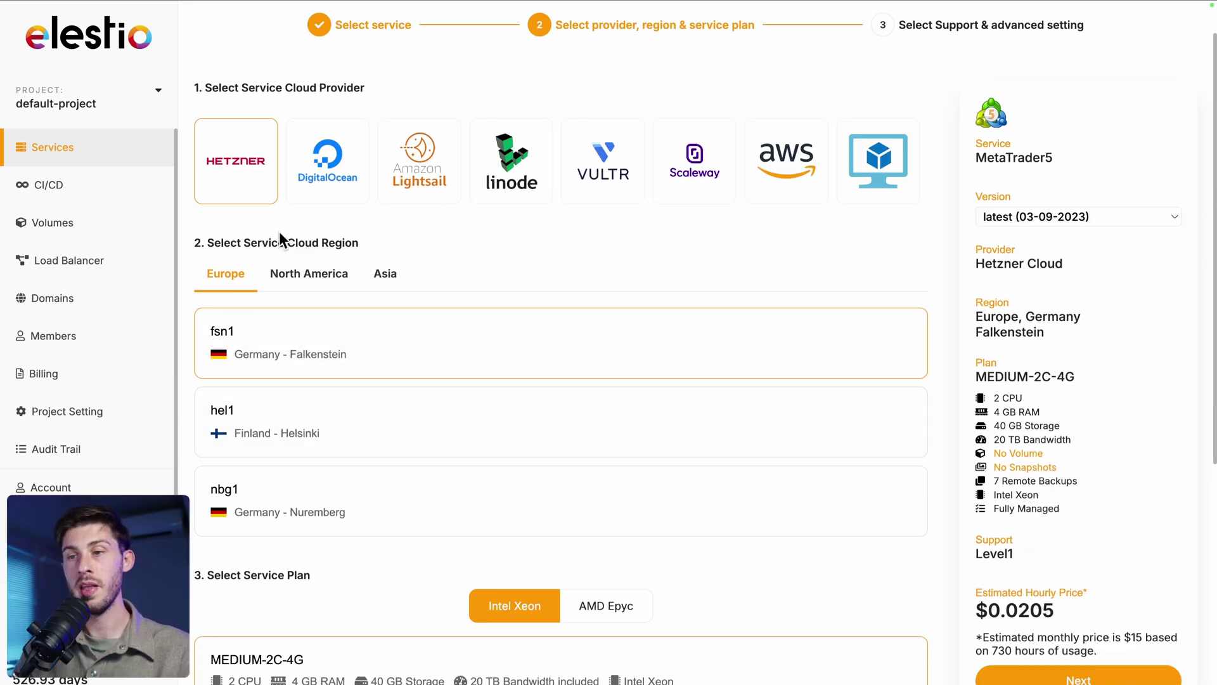
Keep Hetzner Cloud as provider, continue past support settings and create the MetaTrader5 service.
{"action": "left_click", "coordinate": [870, 180]}
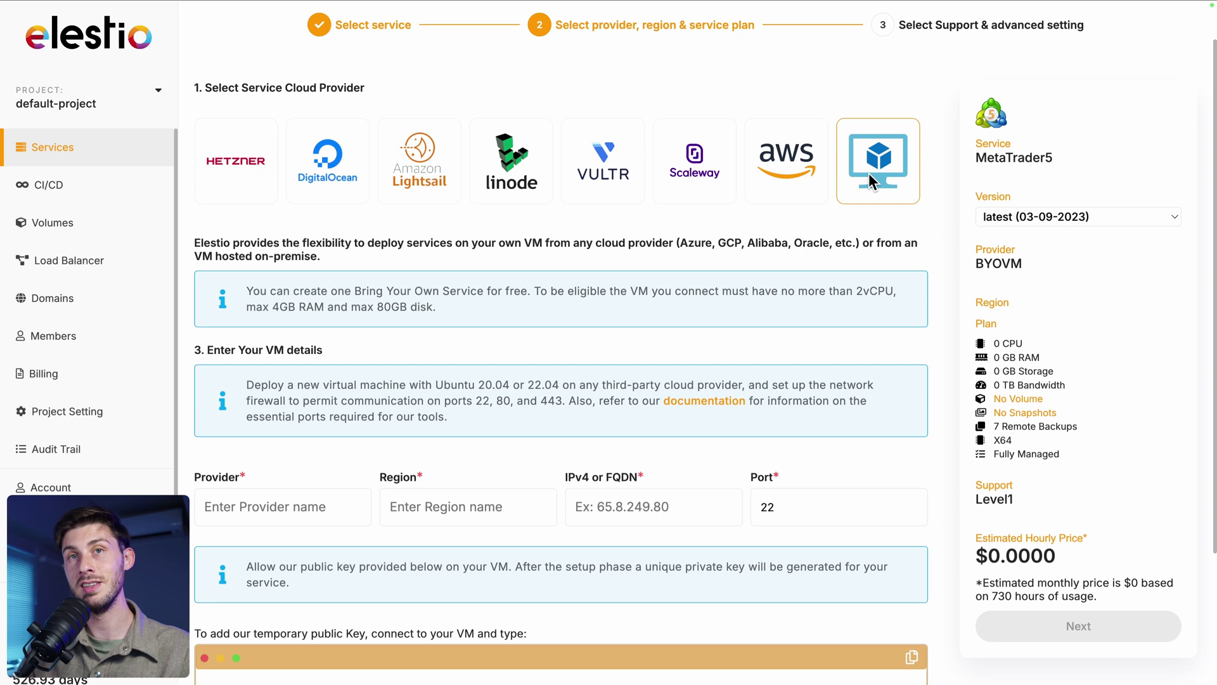
{"action": "left_click", "coordinate": [236, 167]}
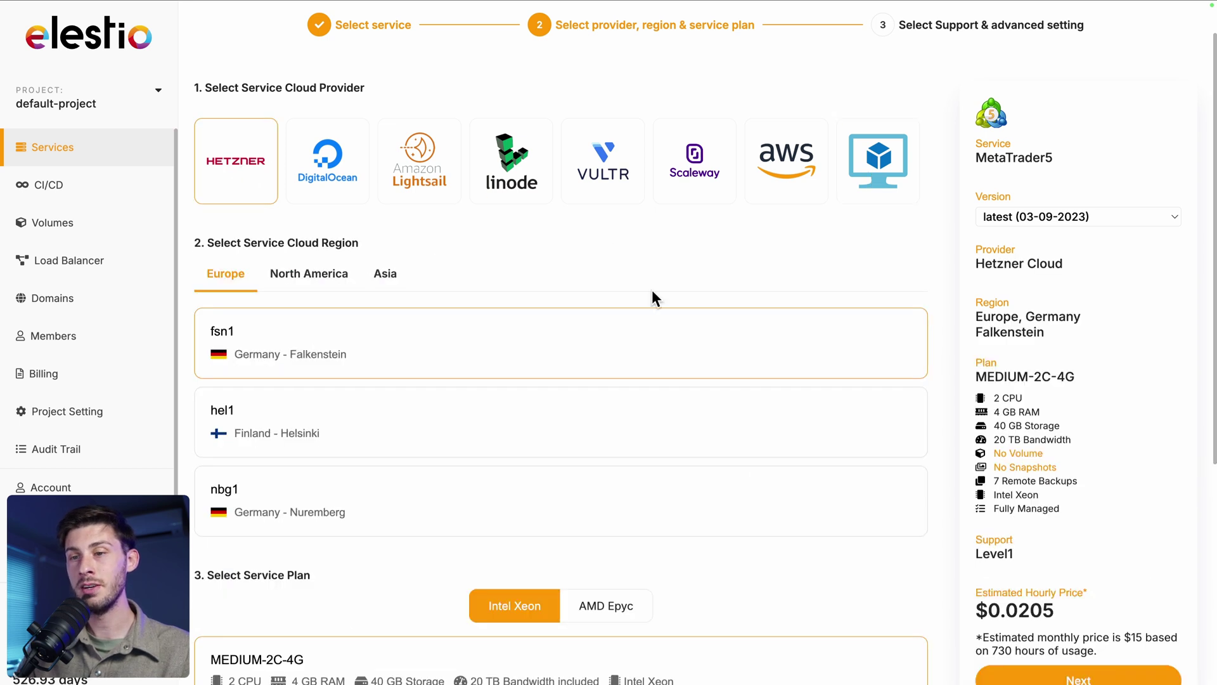
{"action": "scroll", "coordinate": [655, 298], "scroll_direction": "down", "scroll_amount": 3}
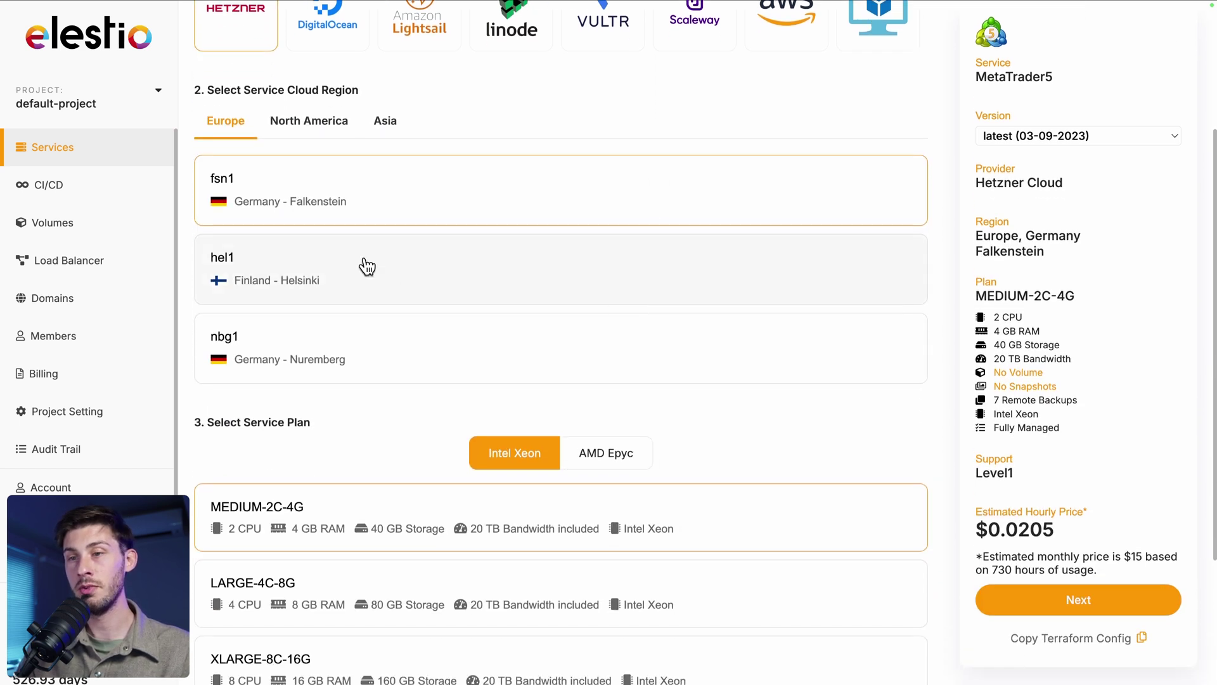
{"action": "scroll", "coordinate": [656, 378], "scroll_direction": "down", "scroll_amount": 4}
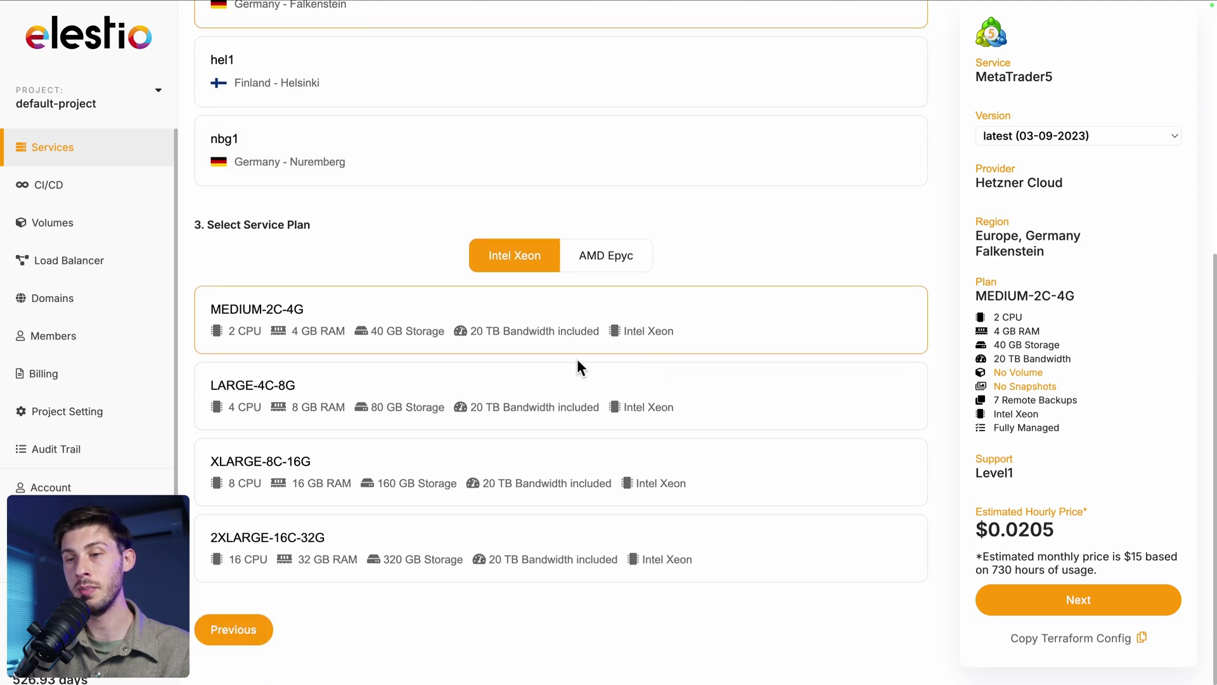
{"action": "left_click", "coordinate": [1085, 601]}
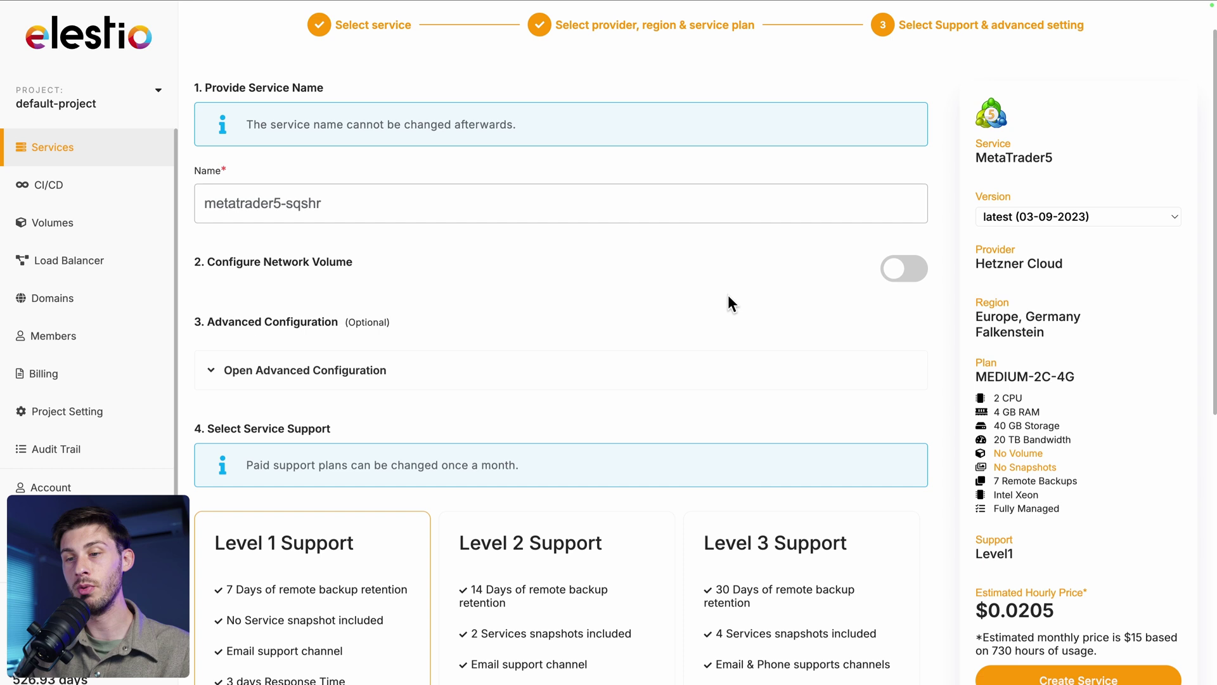
{"action": "scroll", "coordinate": [728, 298], "scroll_direction": "down", "scroll_amount": 5}
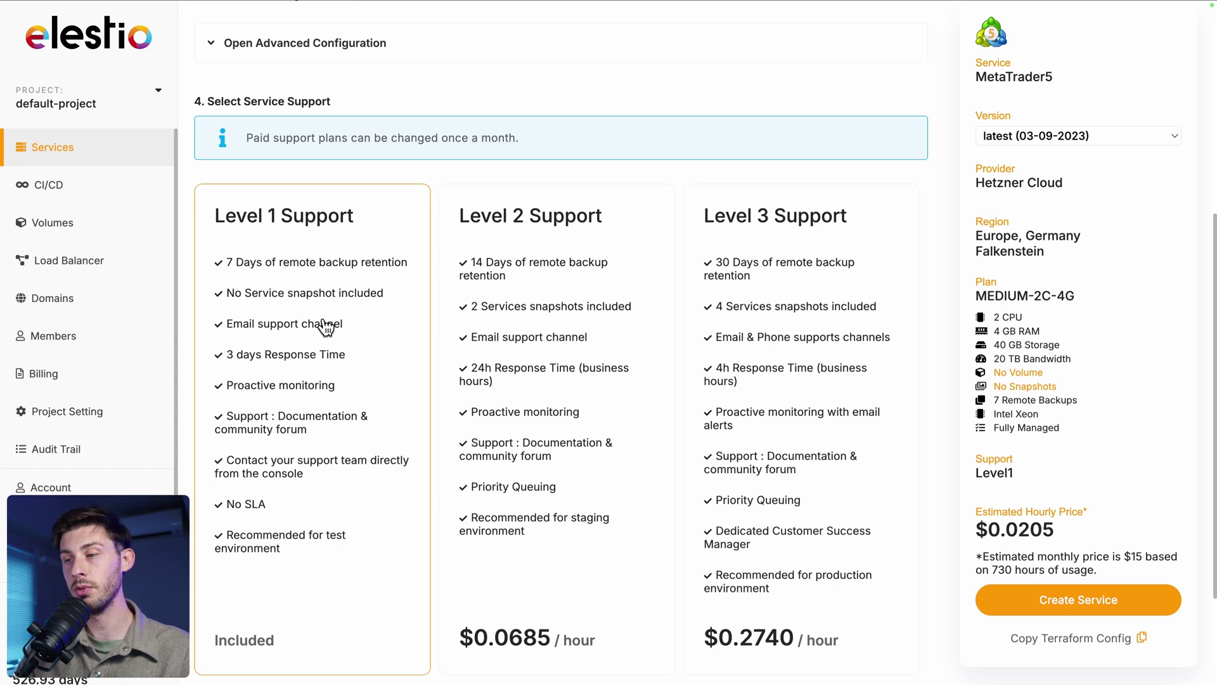
{"action": "left_click", "coordinate": [1031, 604]}
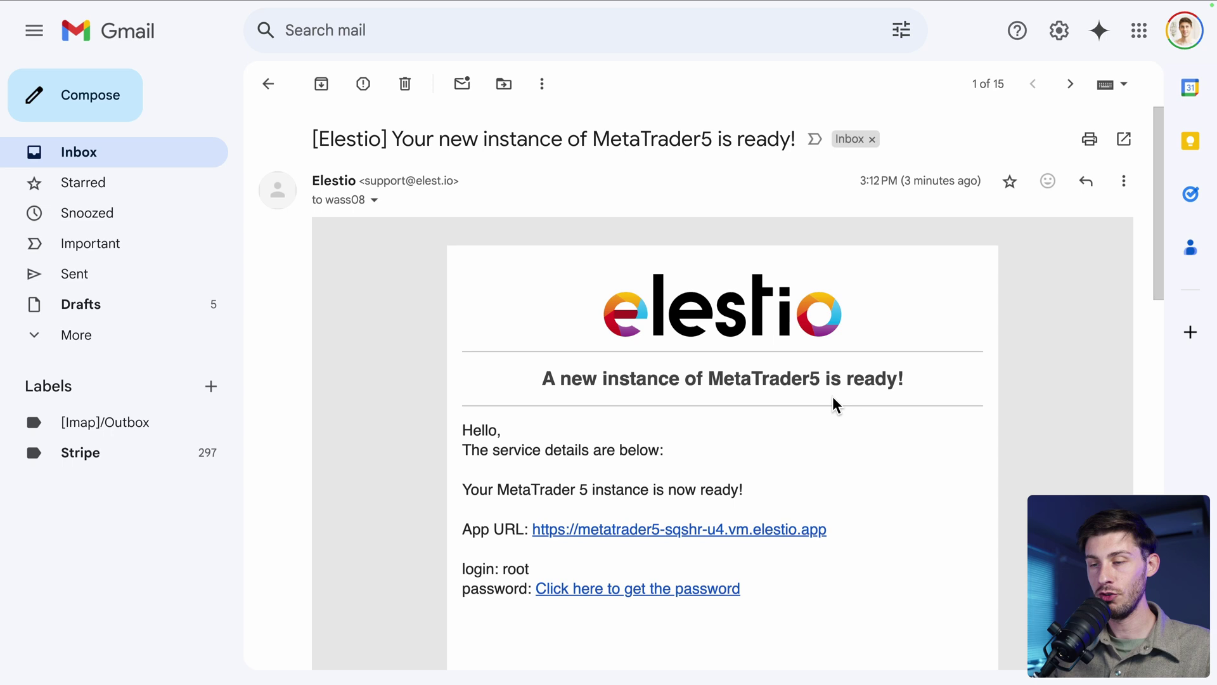
Read the Elestio instance-ready email and follow its 'get the password' link.
{"action": "scroll", "coordinate": [833, 405], "scroll_direction": "down", "scroll_amount": 4}
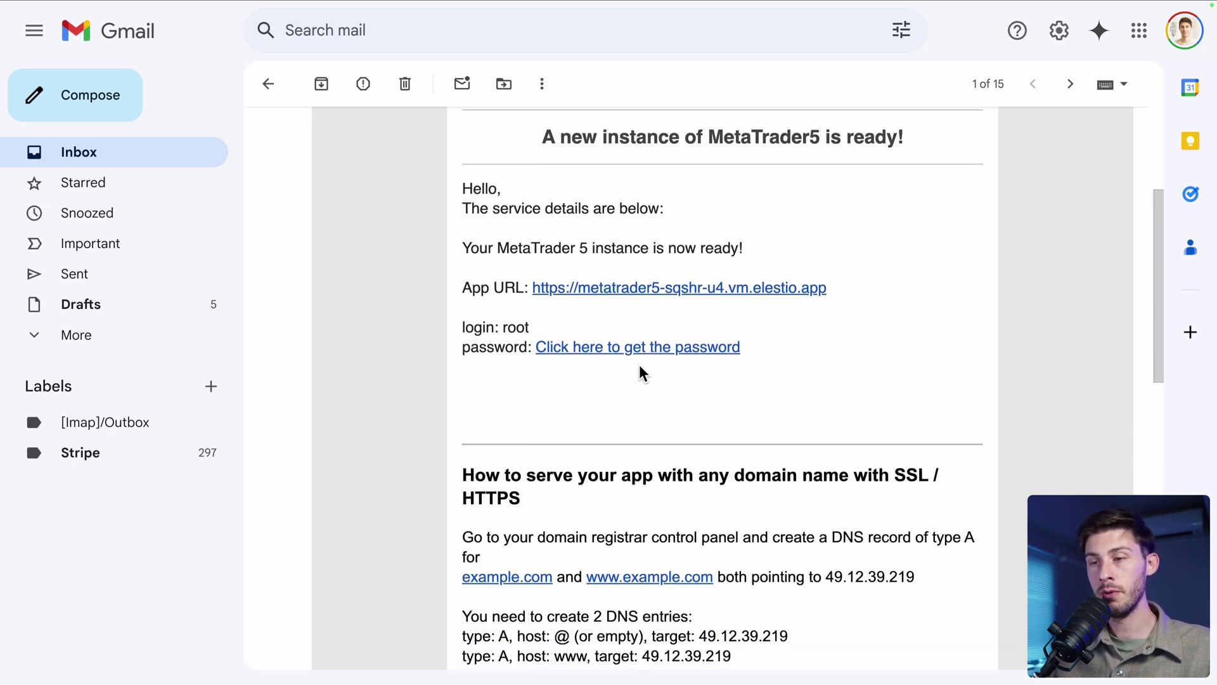
{"action": "left_click", "coordinate": [636, 349]}
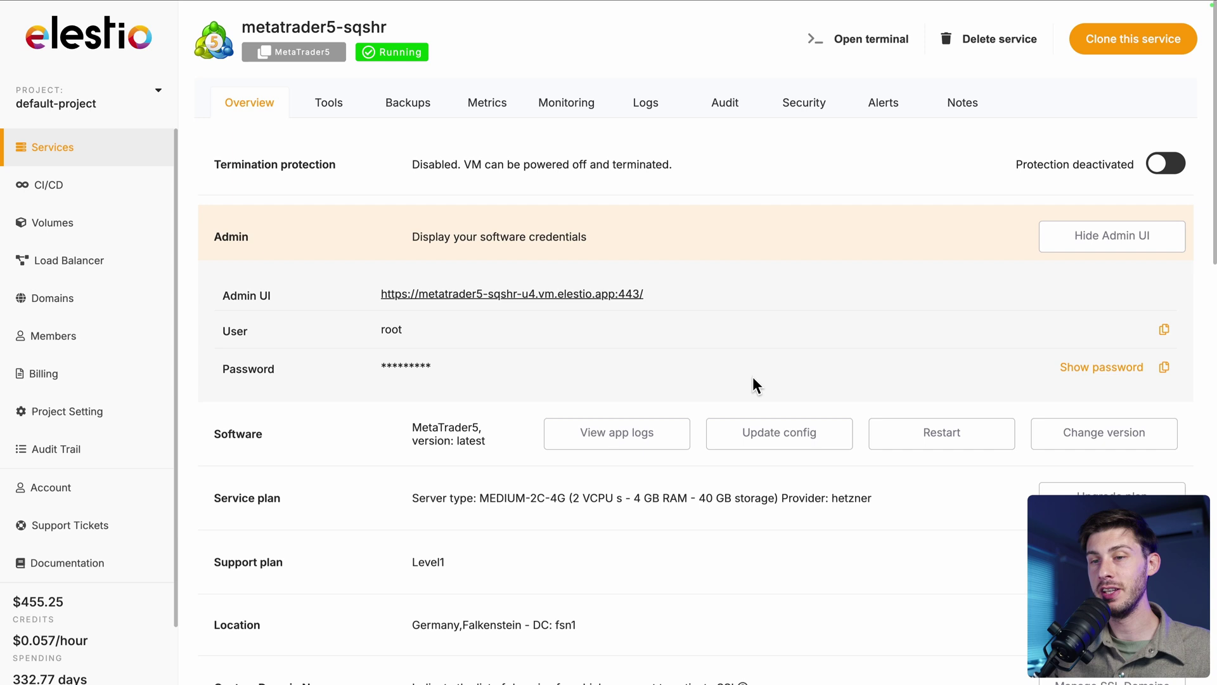
Copy the admin password, open the Admin UI and sign in as user root.
{"action": "left_click", "coordinate": [1165, 372]}
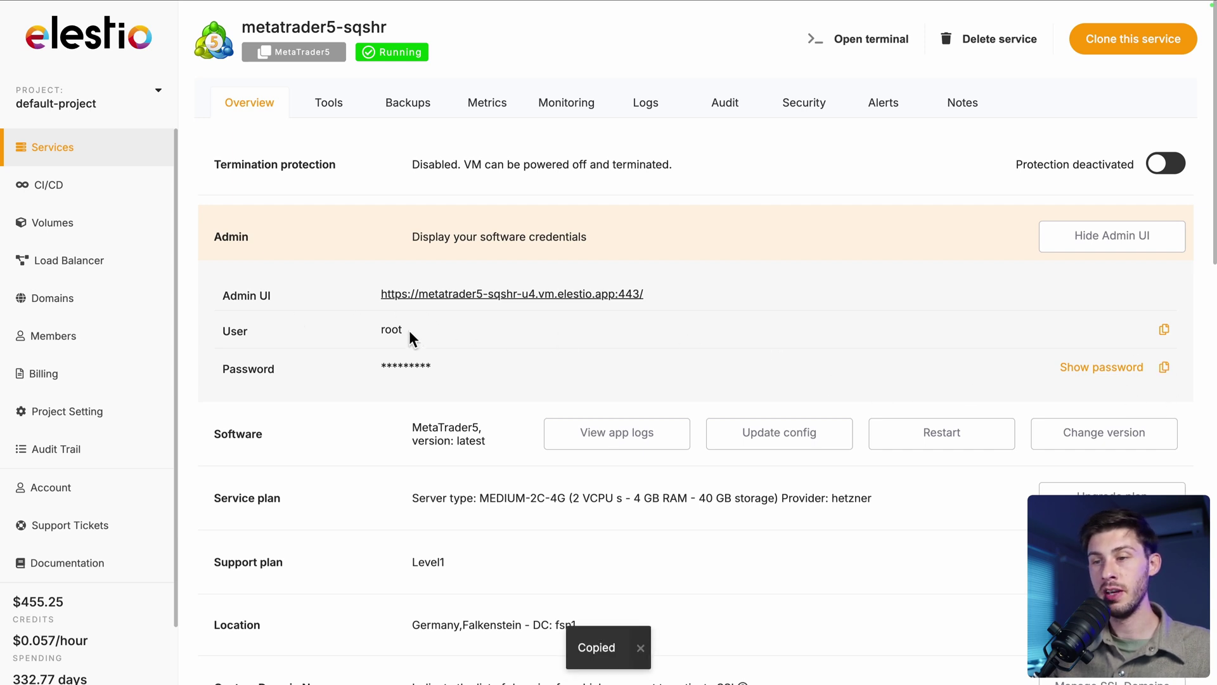
{"action": "left_click", "coordinate": [475, 295]}
{"action": "type", "text": "root"}
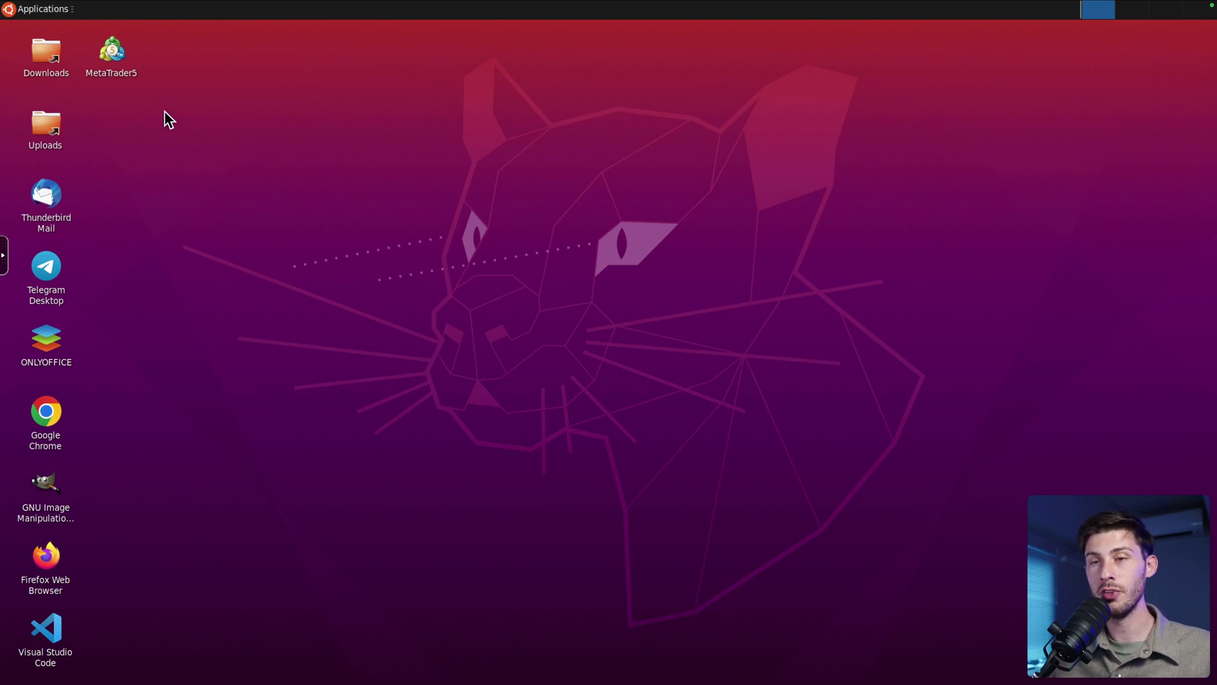
Launch the MetaTrader5 desktop shortcut and install Wine Mono when prompted.
{"action": "double_click", "coordinate": [113, 52]}
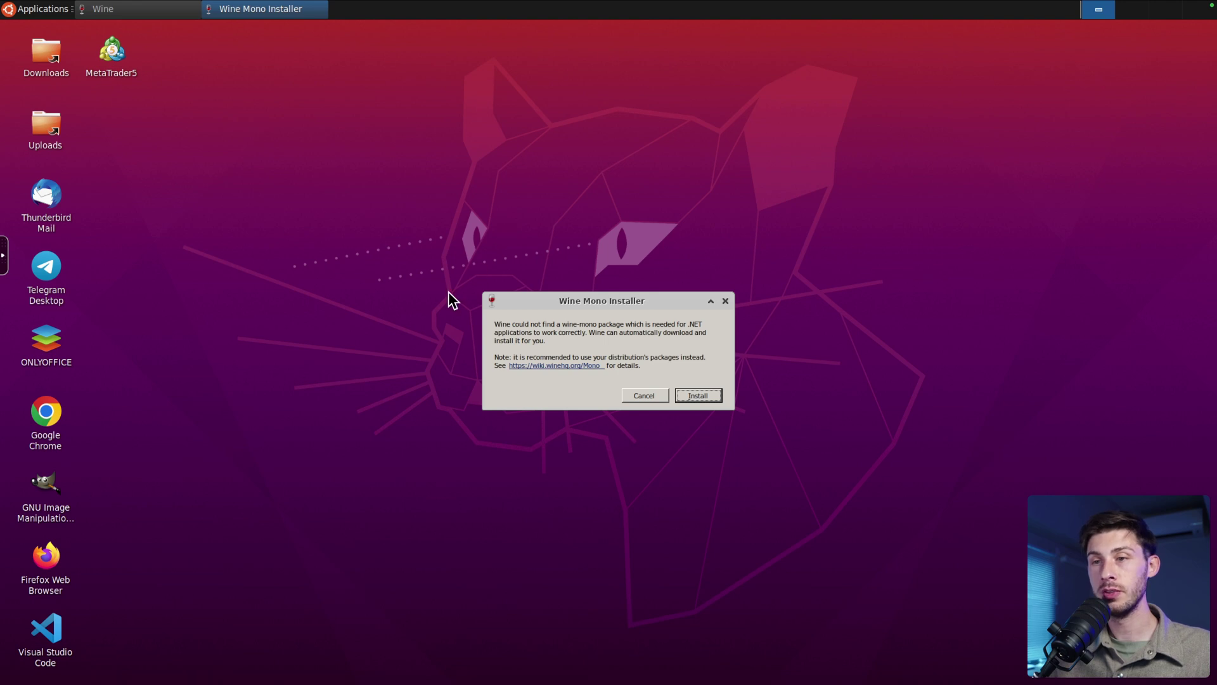
{"action": "left_click", "coordinate": [701, 395]}
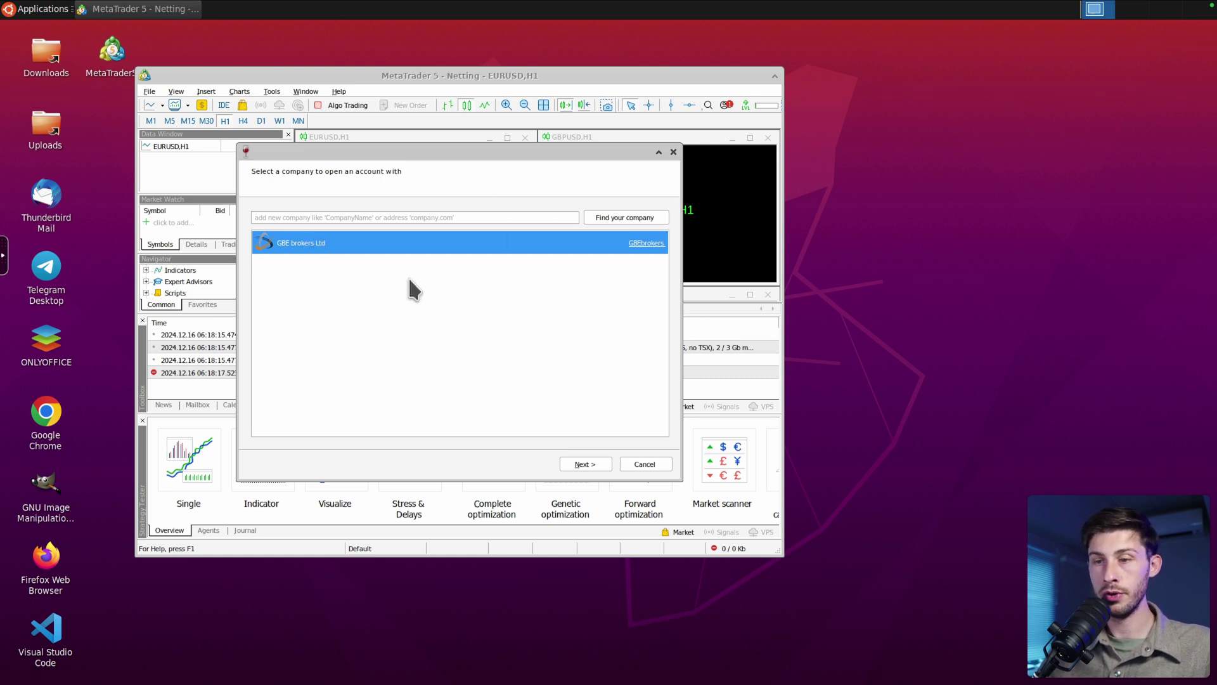
Proceed with GBE brokers Ltd and choose to open a demo account.
{"action": "left_click", "coordinate": [581, 462]}
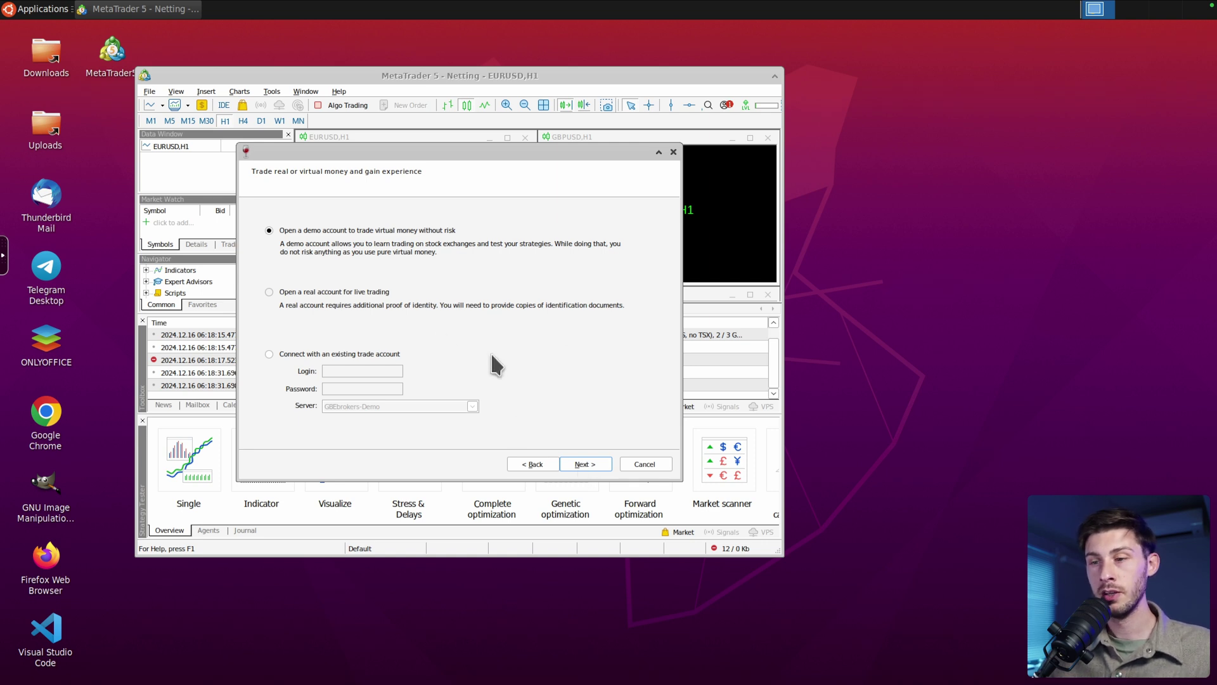
{"action": "left_click", "coordinate": [595, 461]}
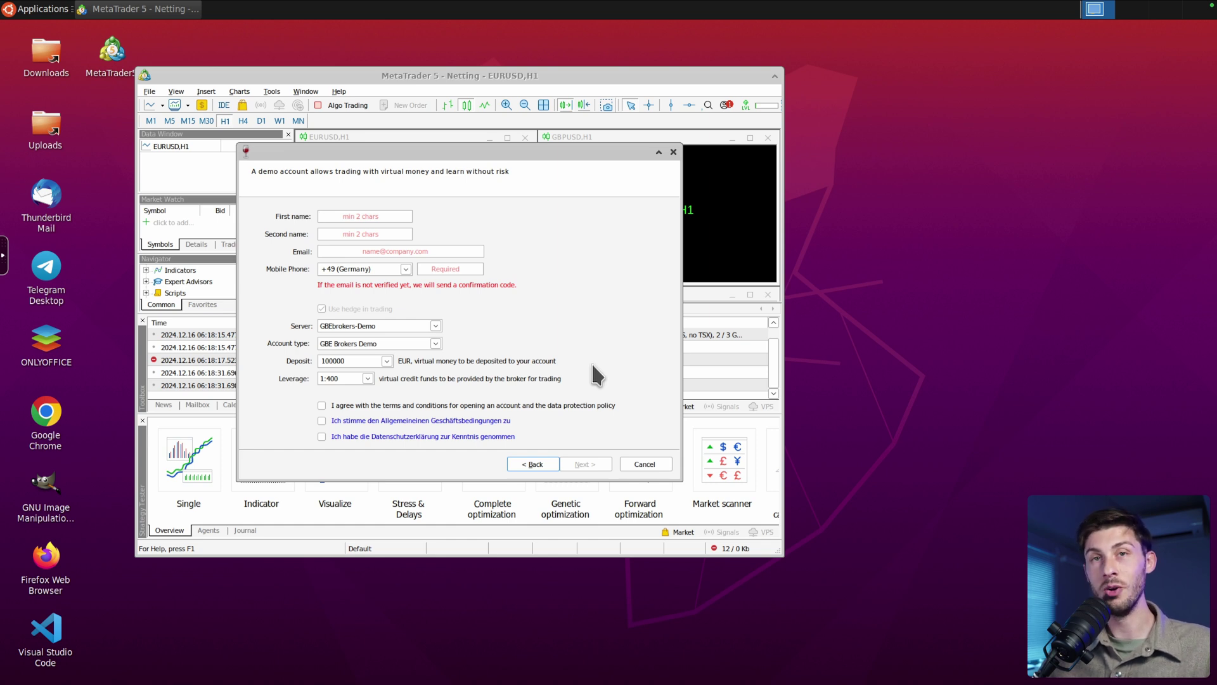
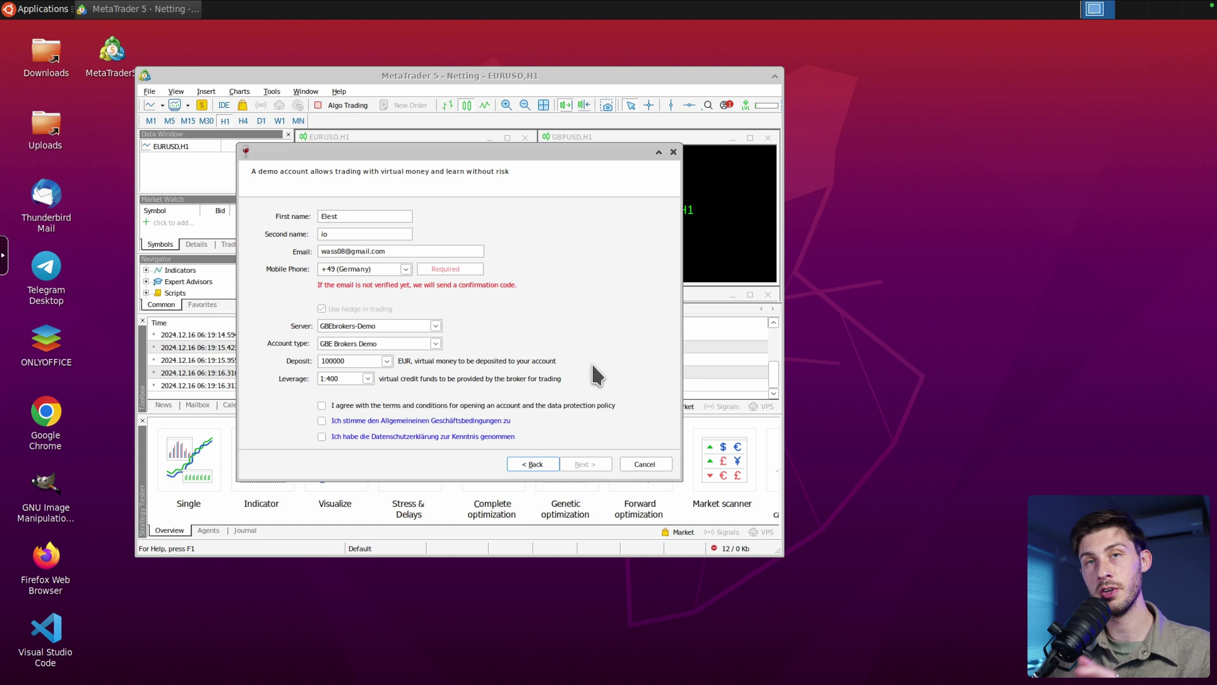
Enter the account e-mail, dismiss the update notice, and fill in the mobile country code and number.
{"action": "left_click", "coordinate": [491, 348]}
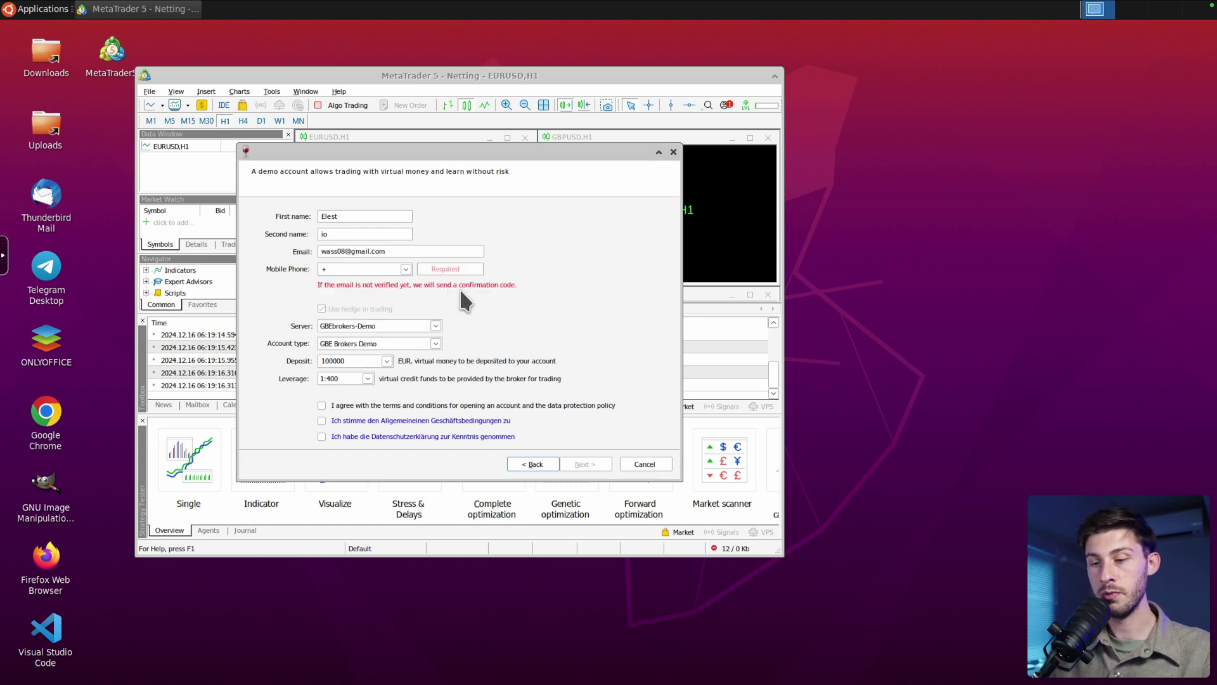
{"action": "type", "text": "33"}
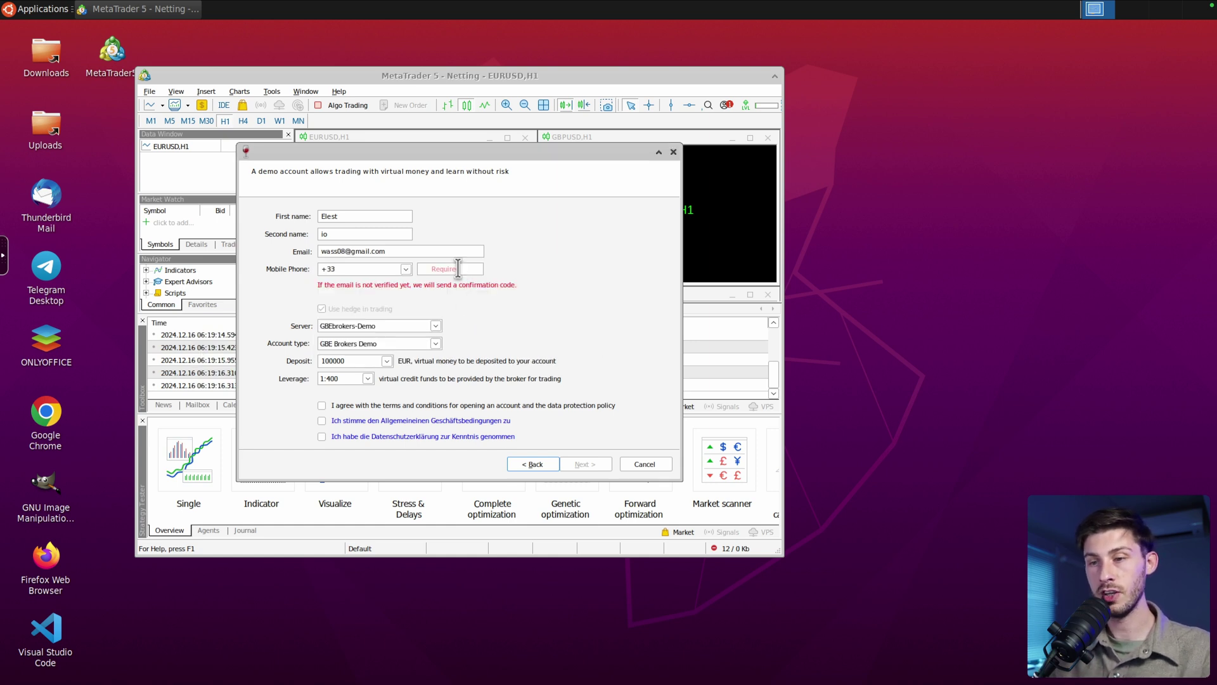
{"action": "left_click", "coordinate": [458, 268]}
{"action": "type", "text": "0600000000"}
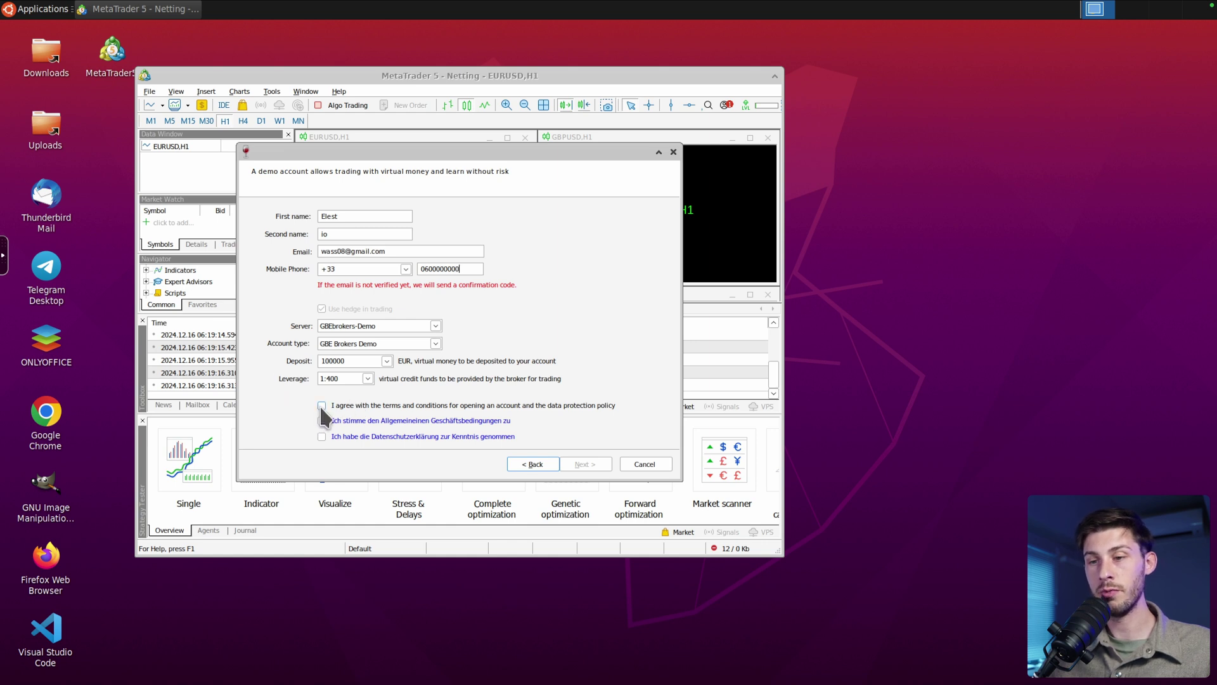
Accept the consent statements, submit, and paste the emailed confirmation code.
{"action": "left_click", "coordinate": [321, 437]}
{"action": "left_click", "coordinate": [584, 464]}
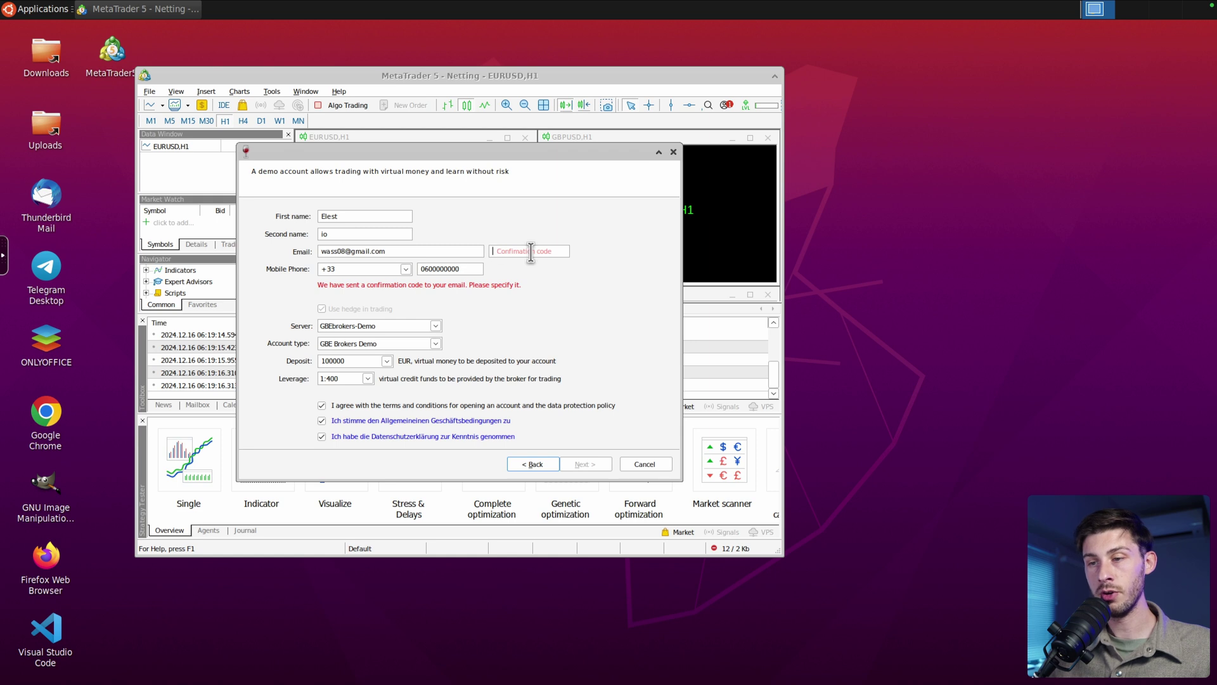
{"action": "key", "text": "ctrl+v"}
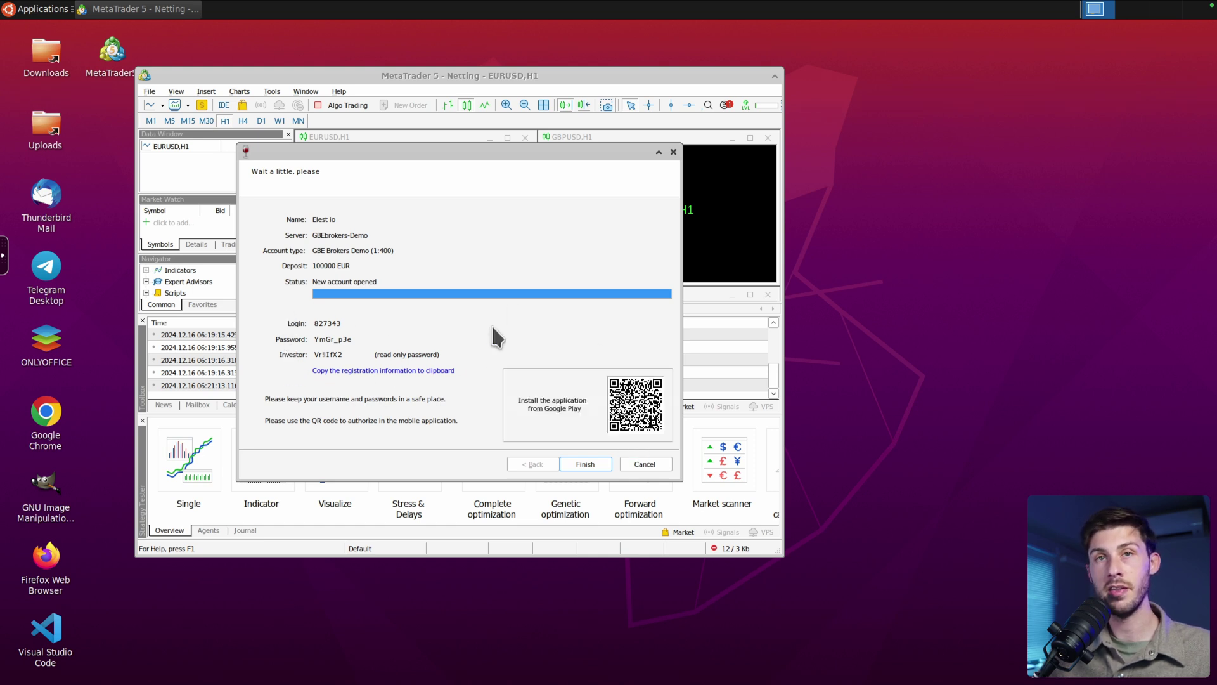
Finish and close the demo account registration wizard.
{"action": "left_click", "coordinate": [585, 464]}
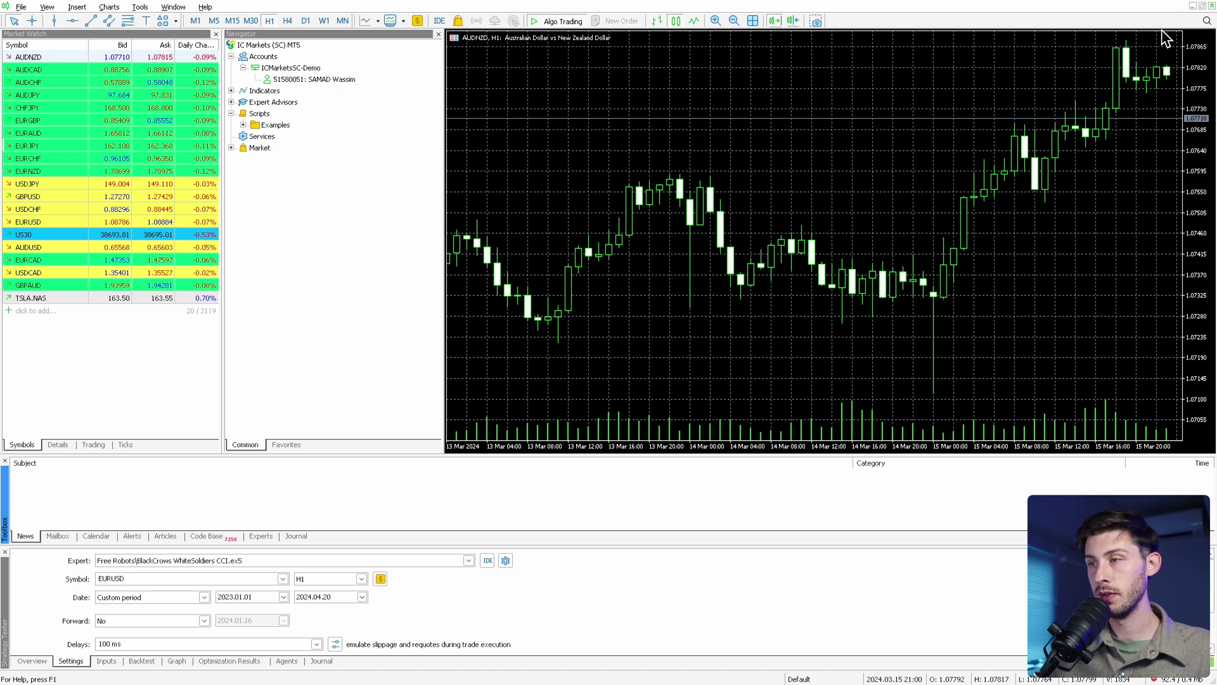
Close the AUDNZD chart and cancel adding a new symbol to Market Watch.
{"action": "left_click", "coordinate": [1211, 6]}
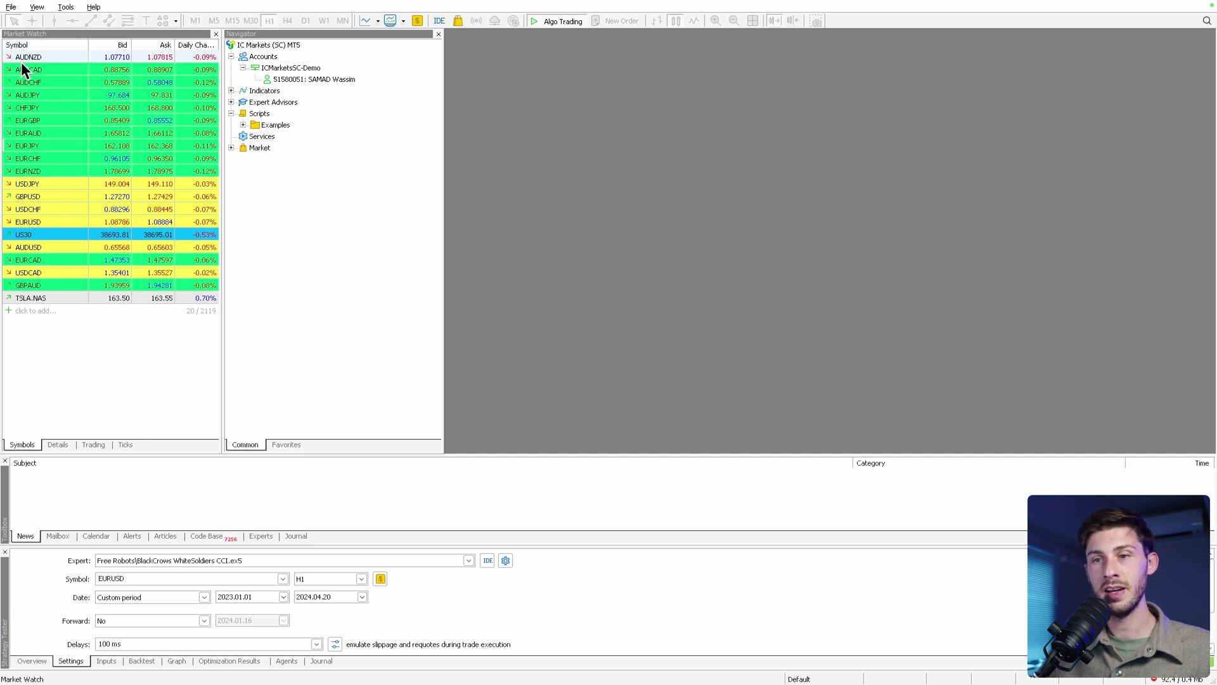
{"action": "left_click", "coordinate": [40, 310]}
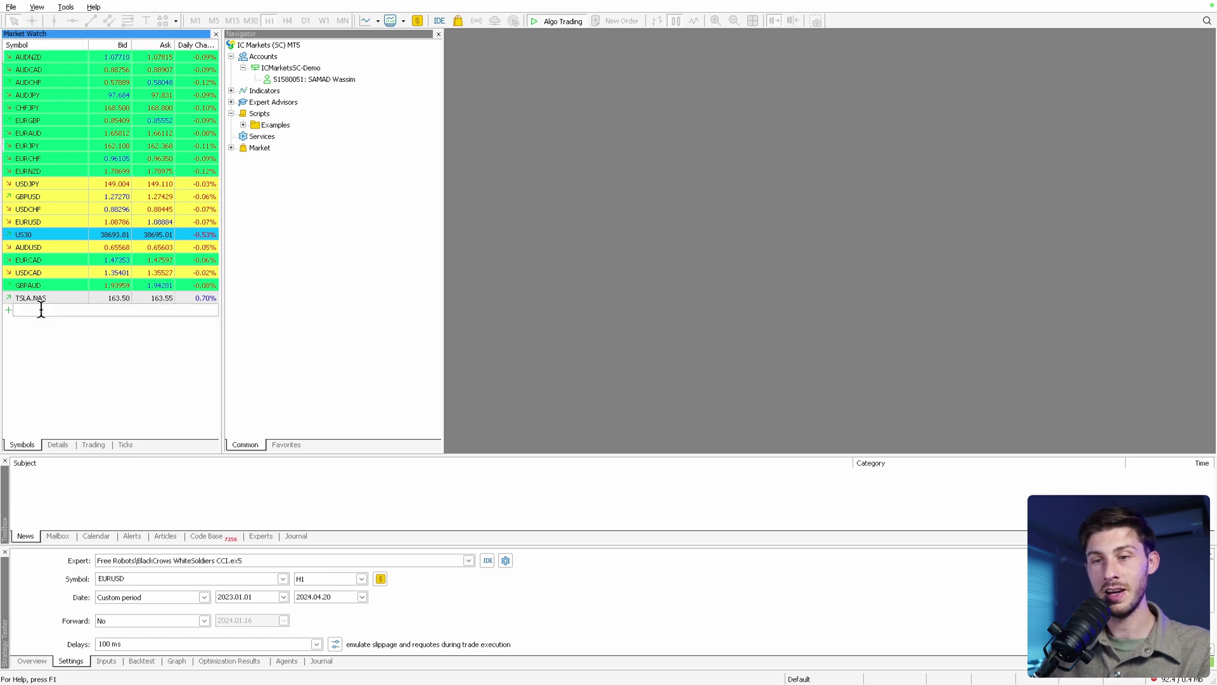
{"action": "left_click", "coordinate": [40, 337]}
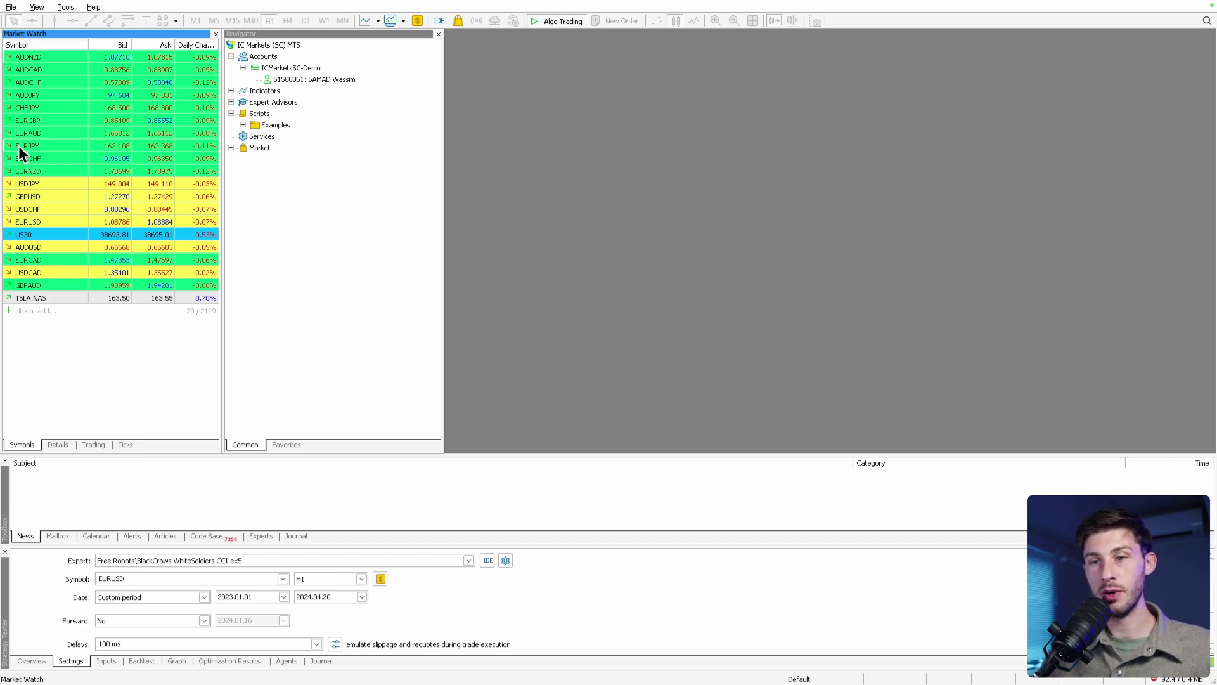
Open EURJPY from Market Watch as a maximized H1 chart, zoom in and pan the bars.
{"action": "left_click_drag", "start_coordinate": [35, 146], "coordinate": [367, 123]}
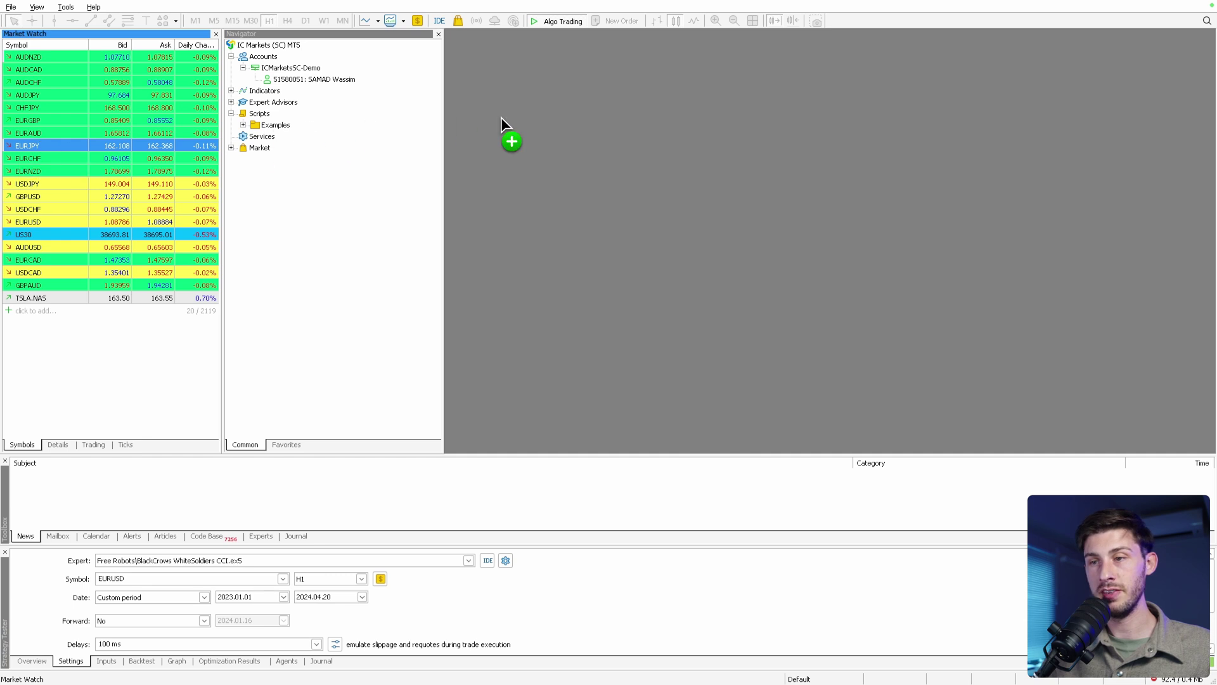
{"action": "left_click_drag", "start_coordinate": [501, 118], "coordinate": [502, 118]}
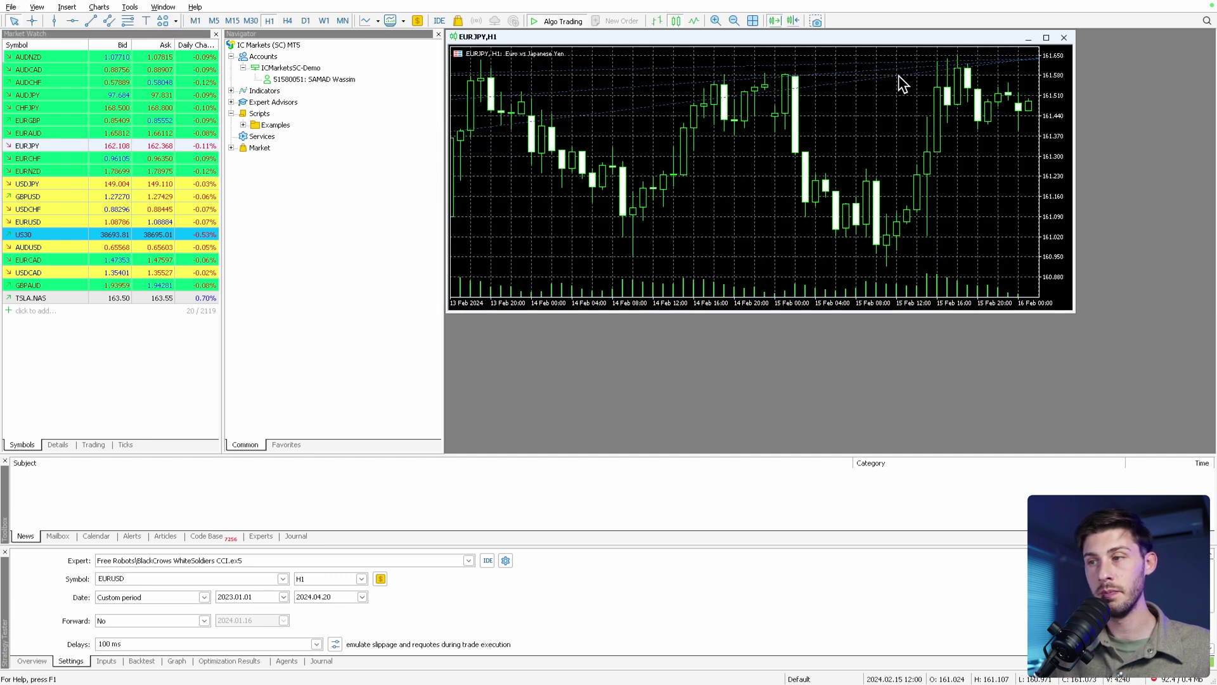
{"action": "left_click", "coordinate": [1045, 37]}
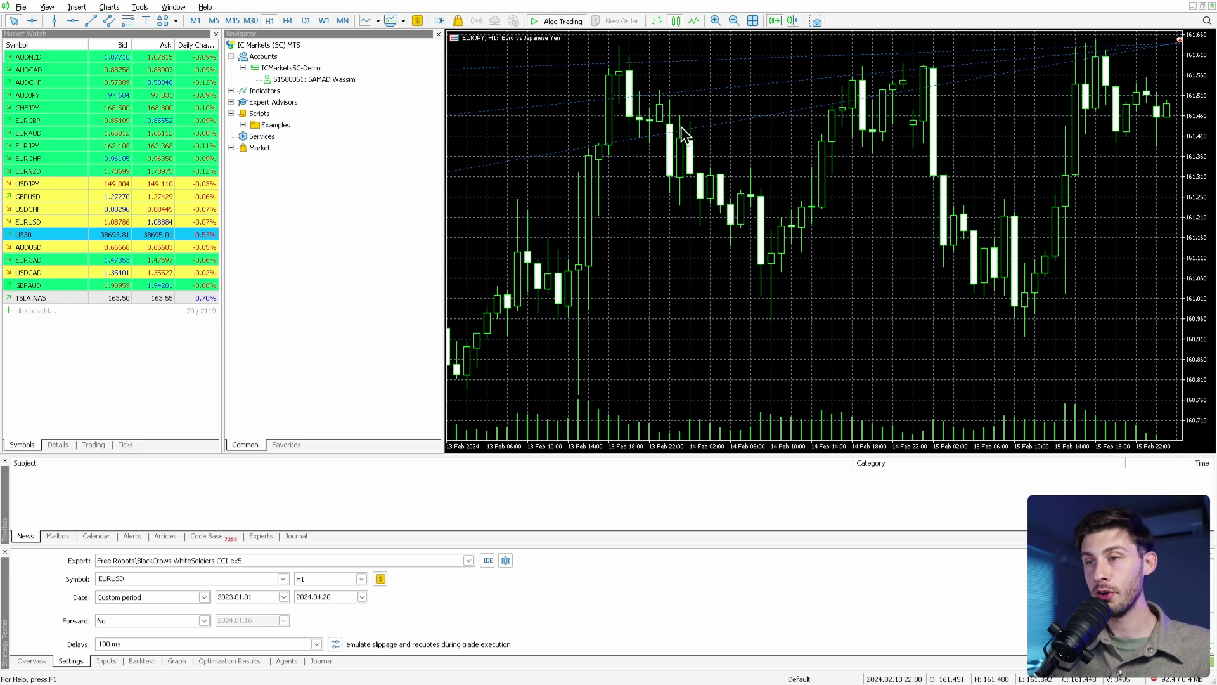
{"action": "left_click", "coordinate": [716, 20]}
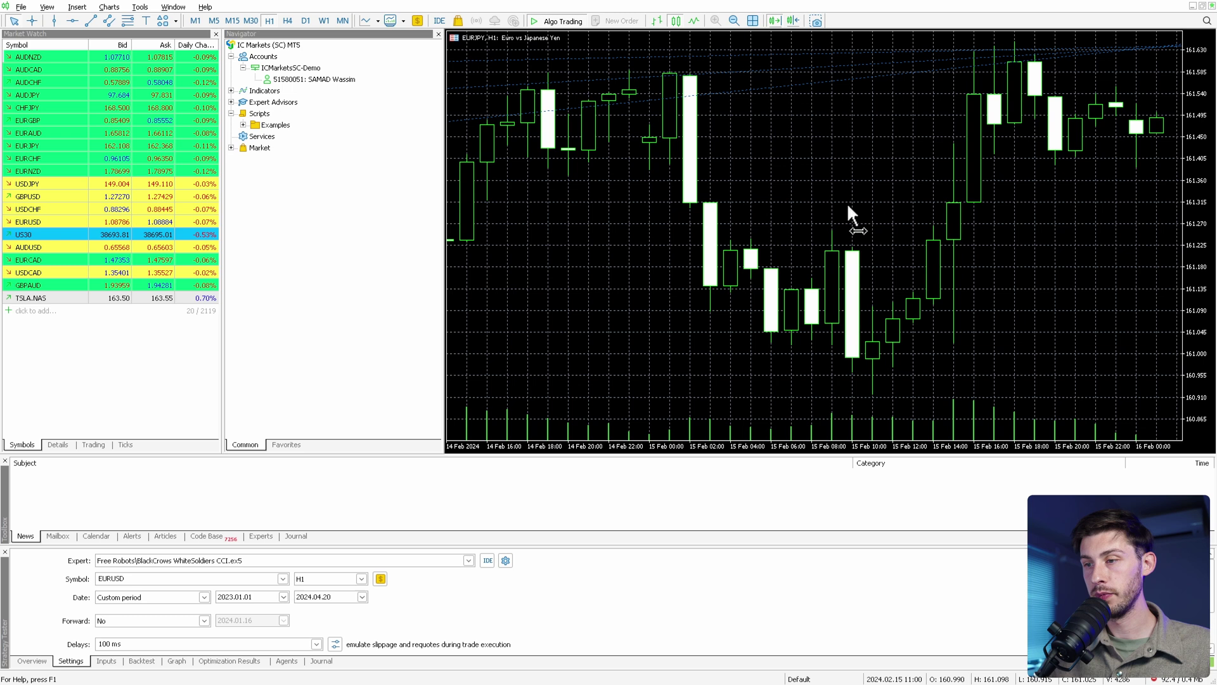
{"action": "left_click_drag", "start_coordinate": [692, 209], "coordinate": [1013, 191]}
{"action": "left_click_drag", "start_coordinate": [633, 195], "coordinate": [697, 195]}
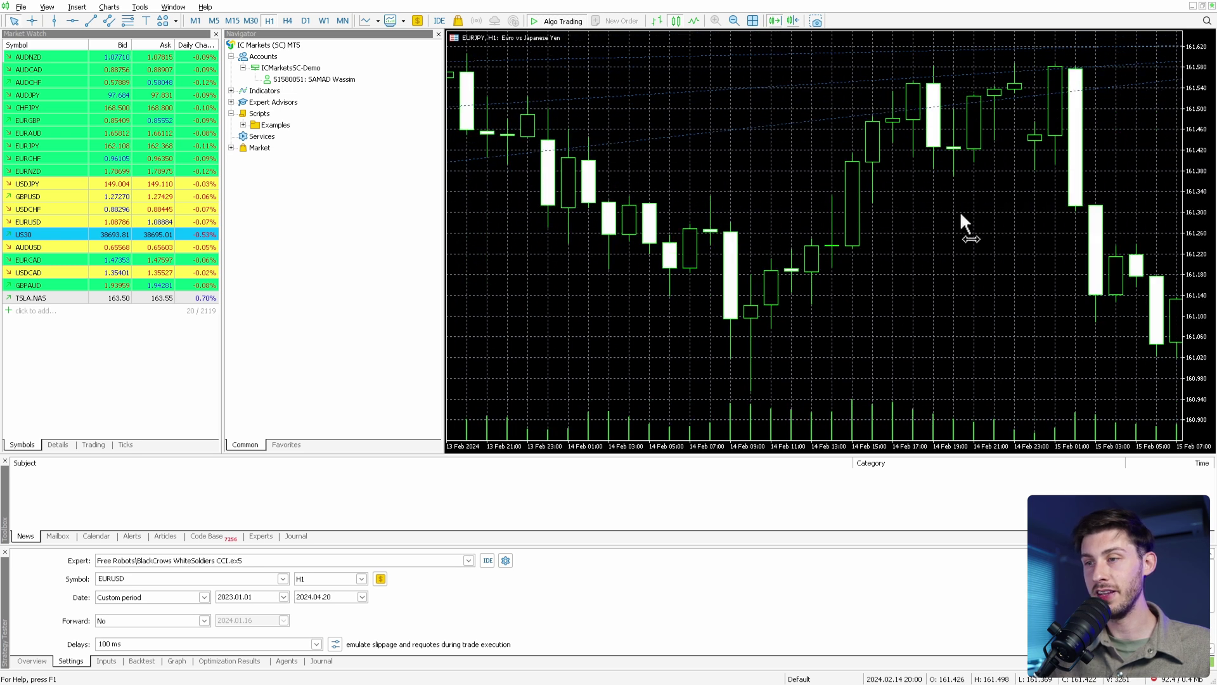
{"action": "left_click_drag", "start_coordinate": [960, 210], "coordinate": [463, 284]}
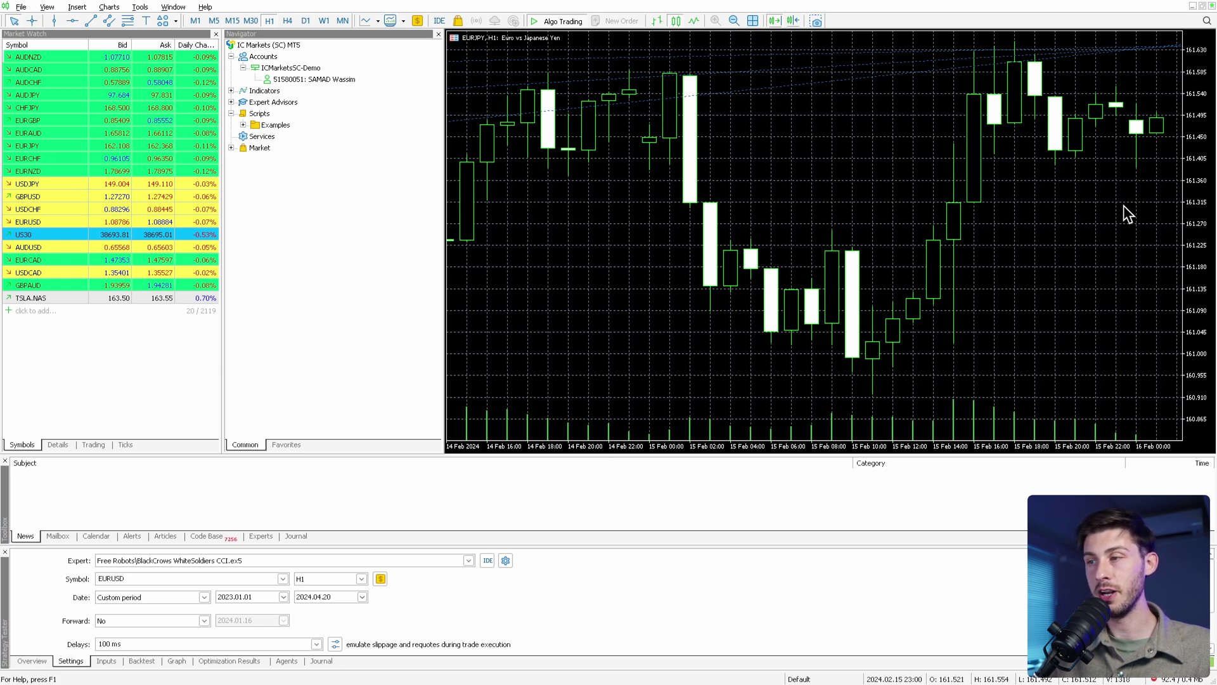
{"action": "right_click", "coordinate": [779, 178]}
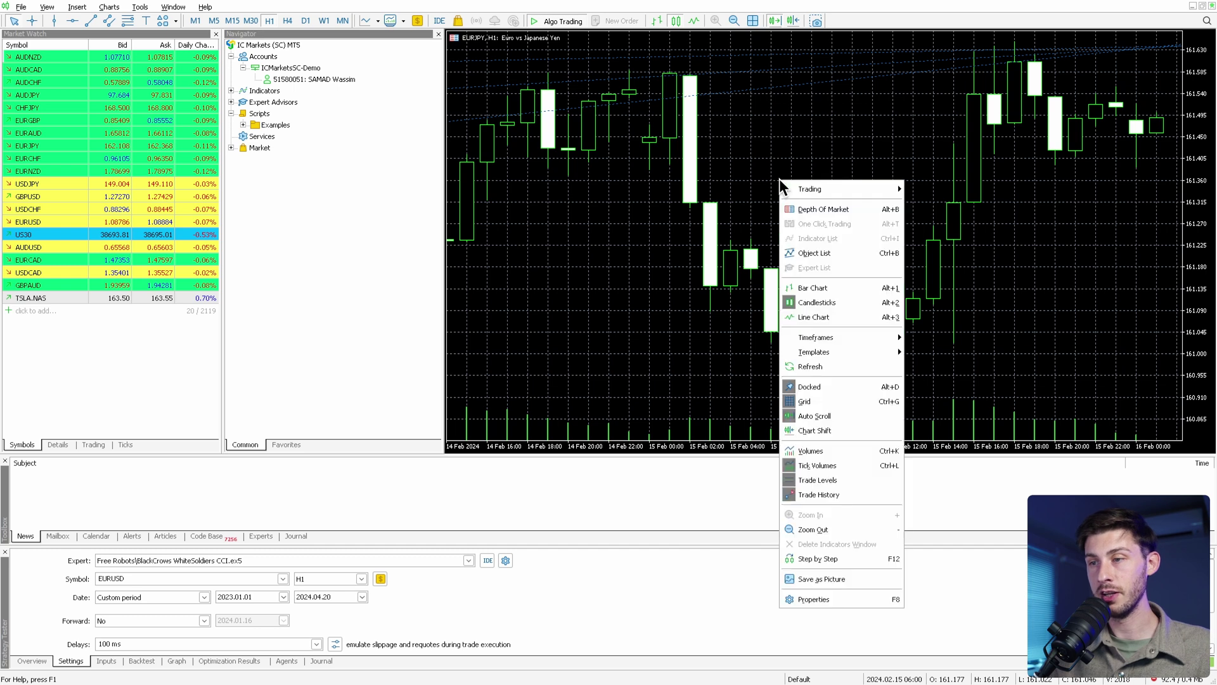
{"action": "left_click", "coordinate": [806, 288]}
{"action": "right_click", "coordinate": [817, 206]}
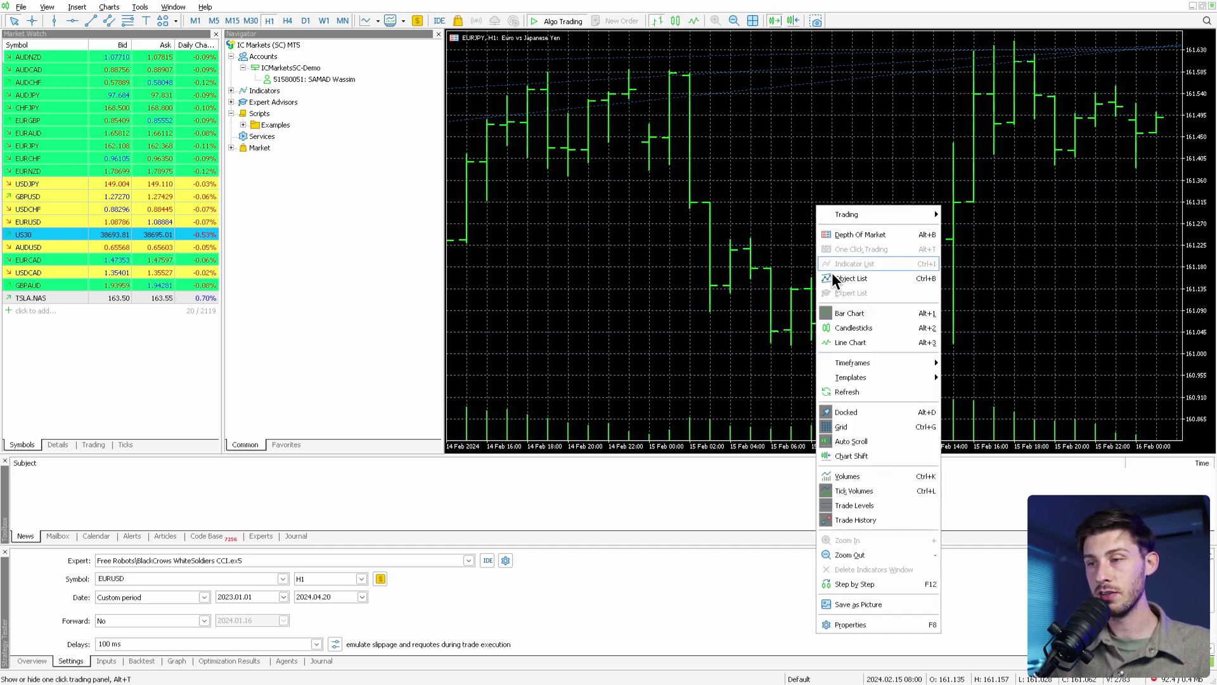
{"action": "left_click", "coordinate": [834, 327]}
{"action": "right_click", "coordinate": [829, 234]}
{"action": "left_click", "coordinate": [850, 372]}
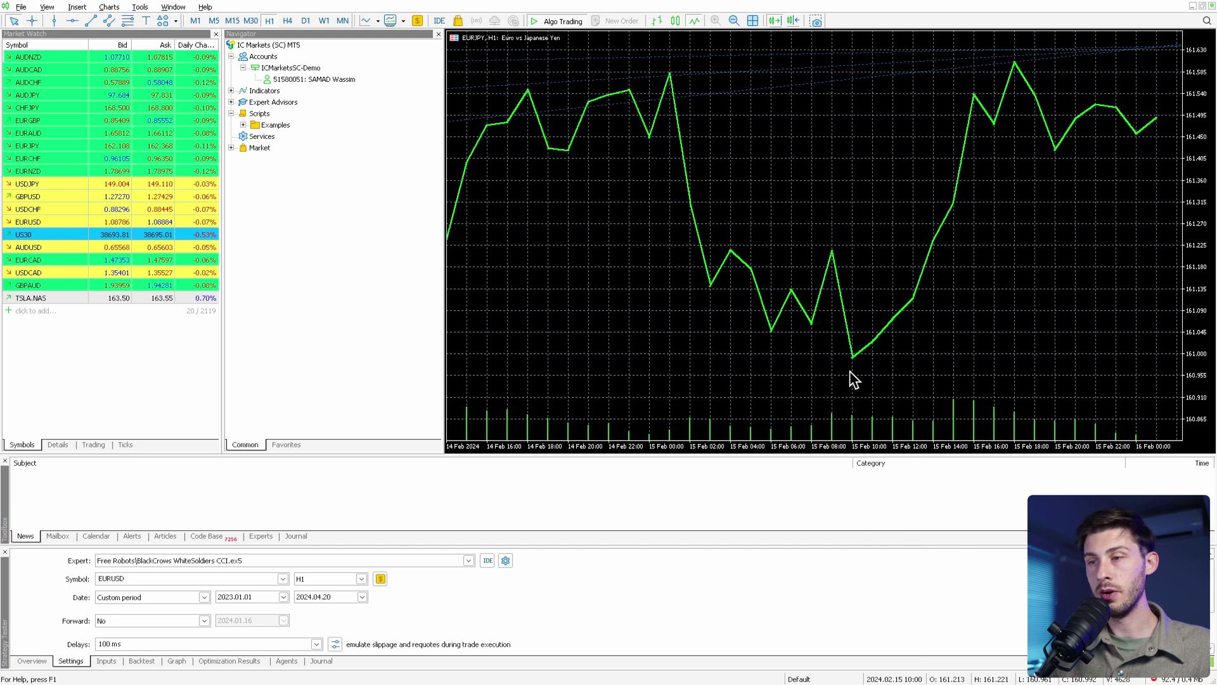
{"action": "right_click", "coordinate": [820, 242]}
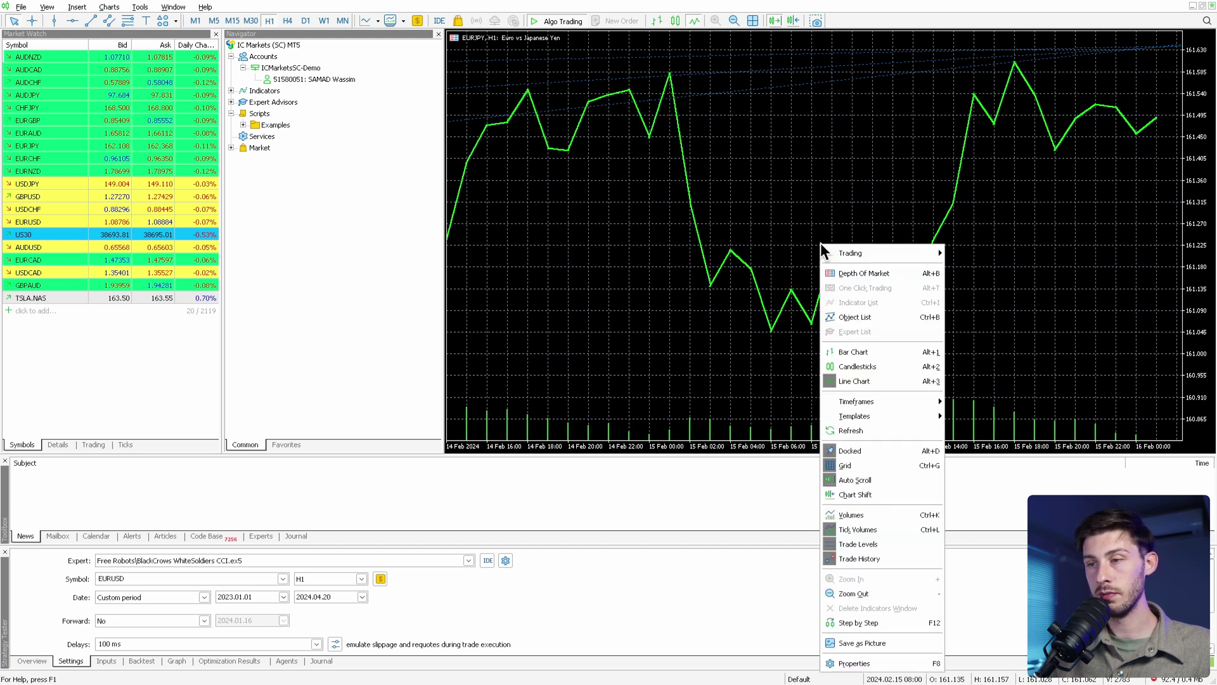
{"action": "left_click", "coordinate": [848, 367]}
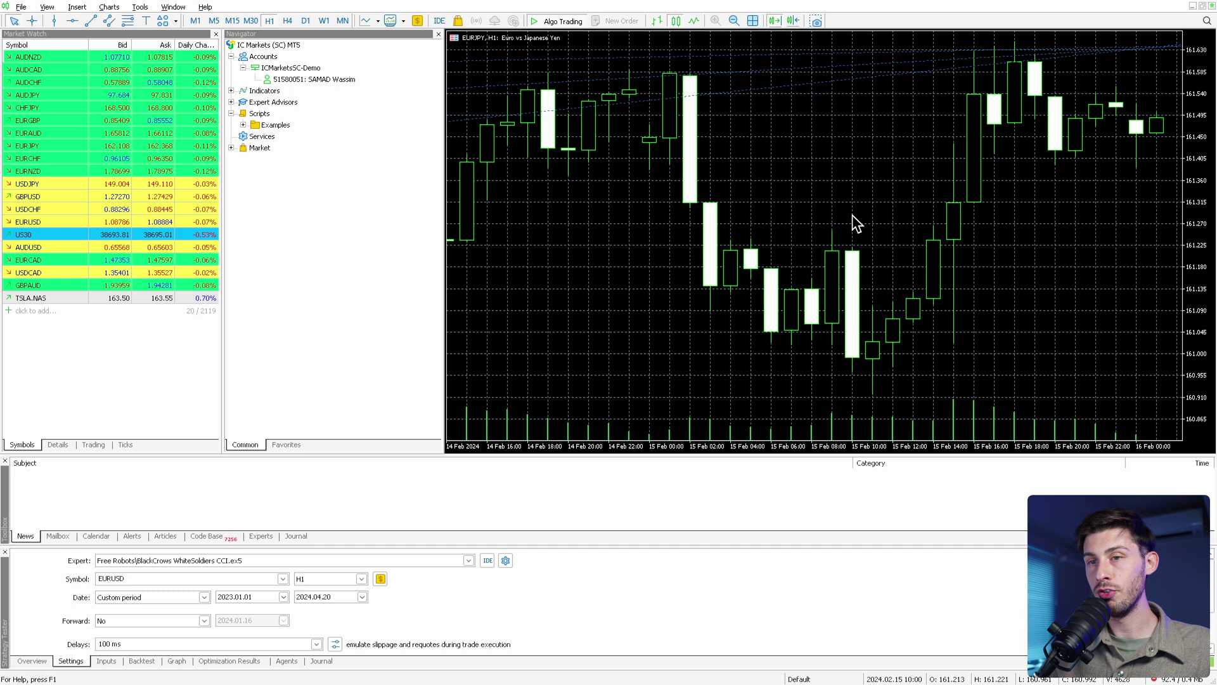
View the EURJPY chart on the daily timeframe, shifted and zoomed out to show more candles.
{"action": "left_click", "coordinate": [306, 22]}
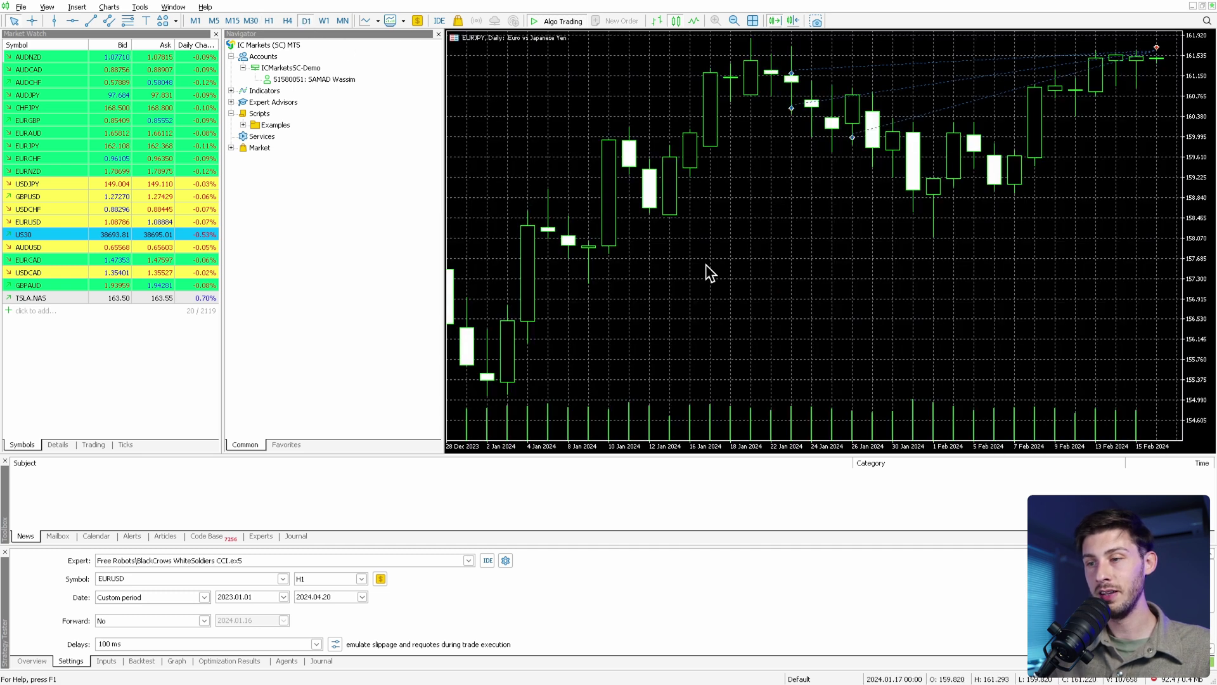
{"action": "left_click_drag", "start_coordinate": [705, 238], "coordinate": [523, 311]}
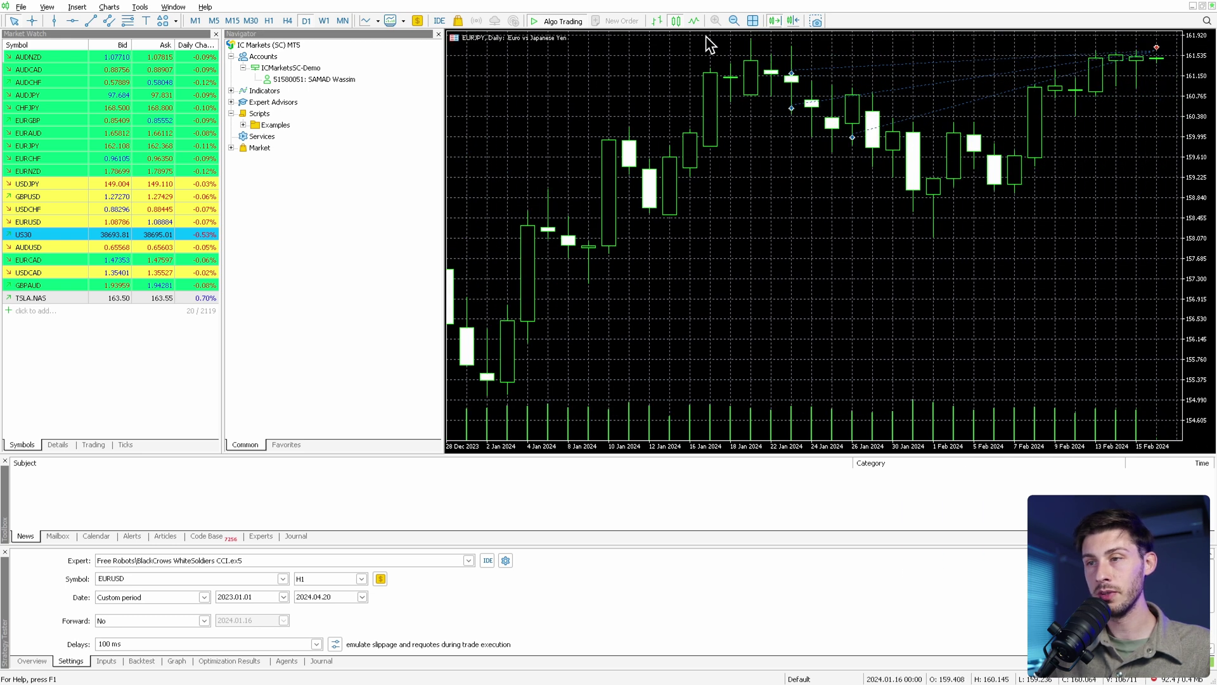
{"action": "left_click", "coordinate": [734, 20]}
{"action": "left_click", "coordinate": [733, 21]}
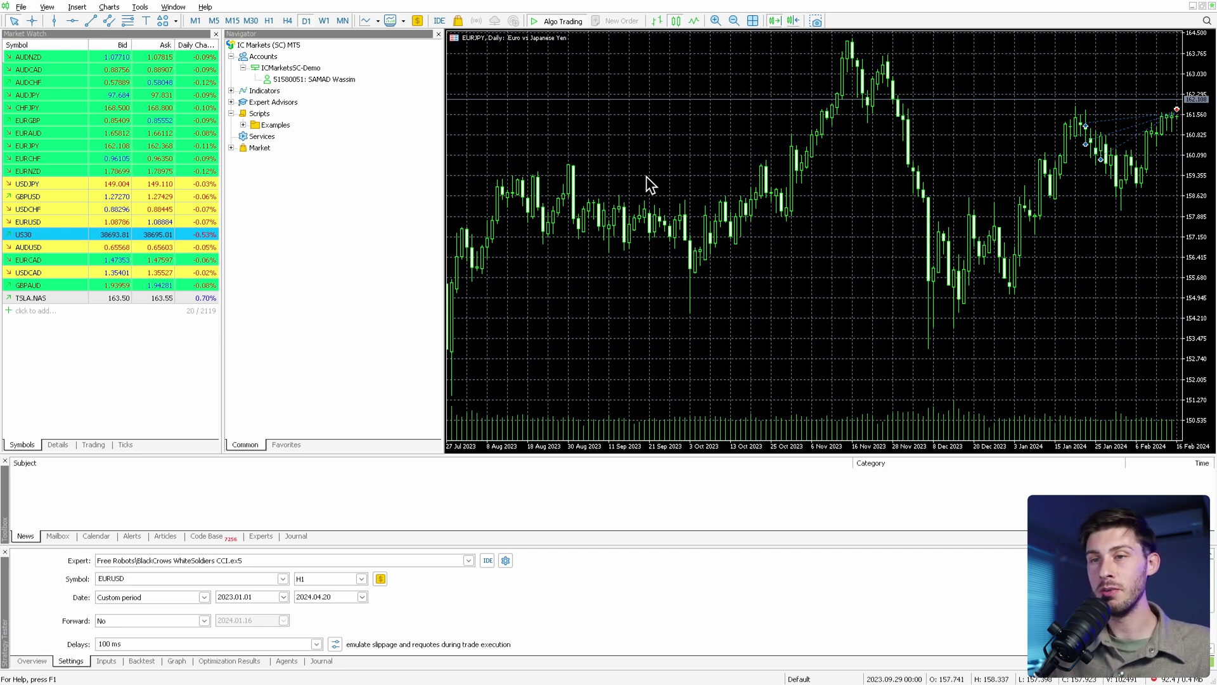
Switch to M5, zoom in, then change the EURJPY chart to M1 candles.
{"action": "left_click", "coordinate": [211, 19]}
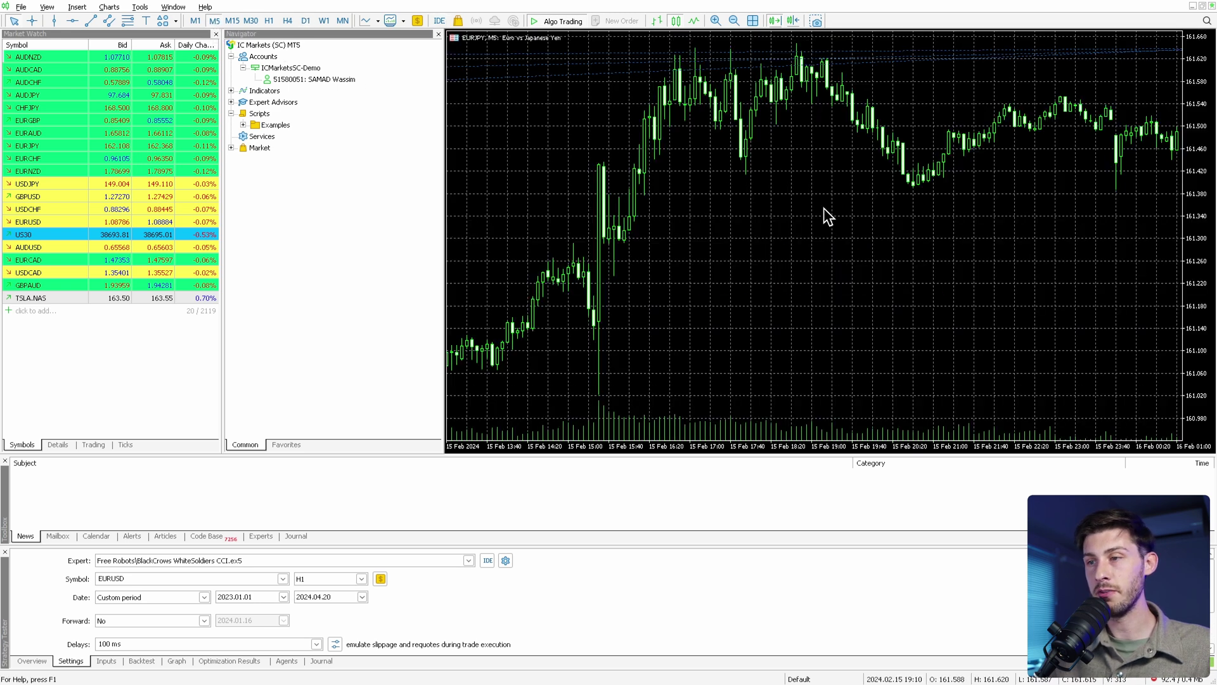
{"action": "double_click", "coordinate": [717, 20]}
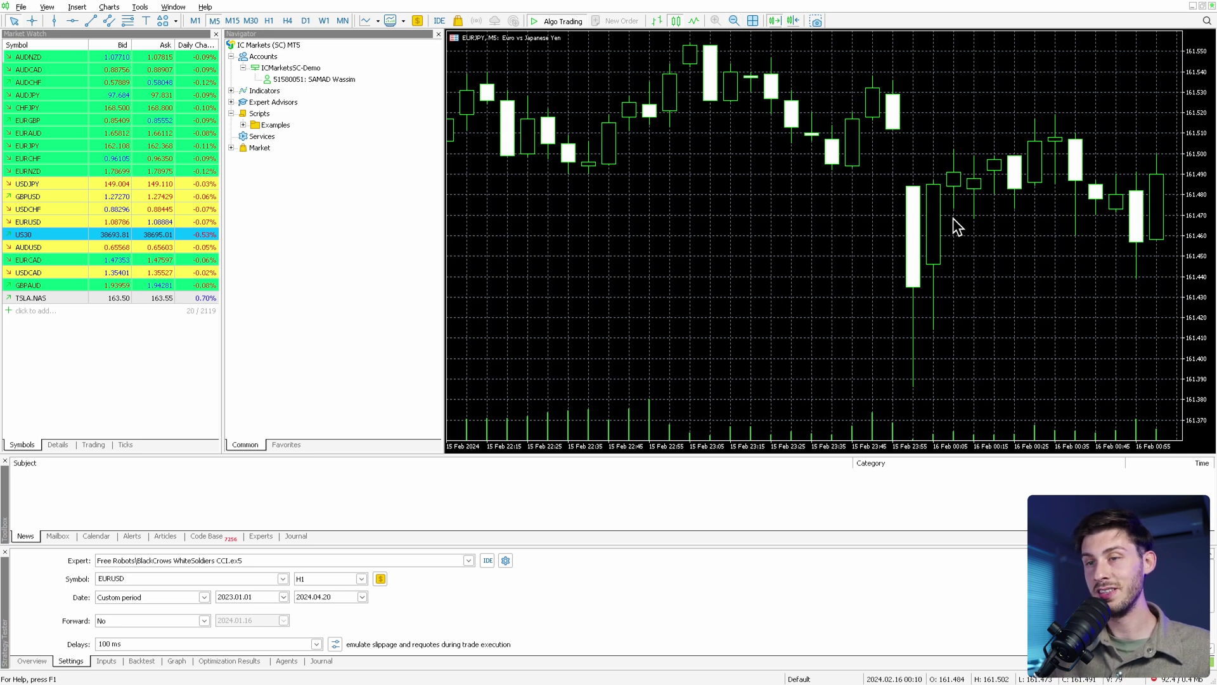
{"action": "left_click", "coordinate": [194, 21]}
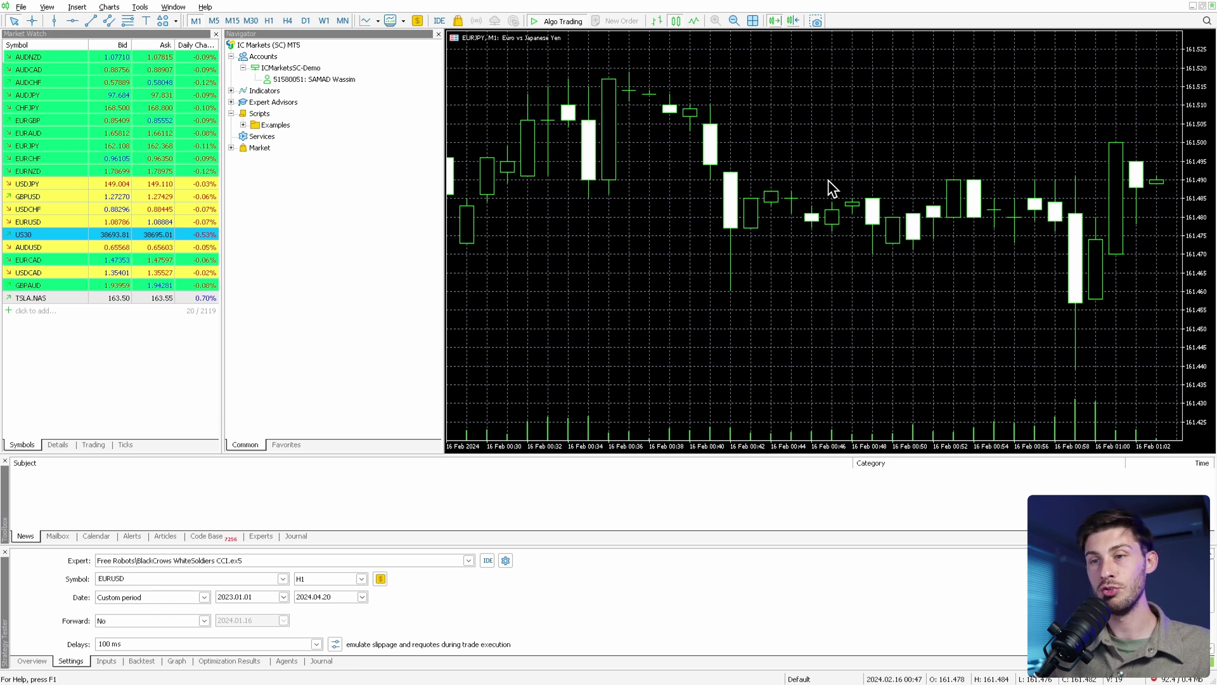
Drop the Adaptive Moving Average from the Navigator's Trend indicators onto the EURJPY M1 chart, accepting defaults.
{"action": "left_click", "coordinate": [231, 91]}
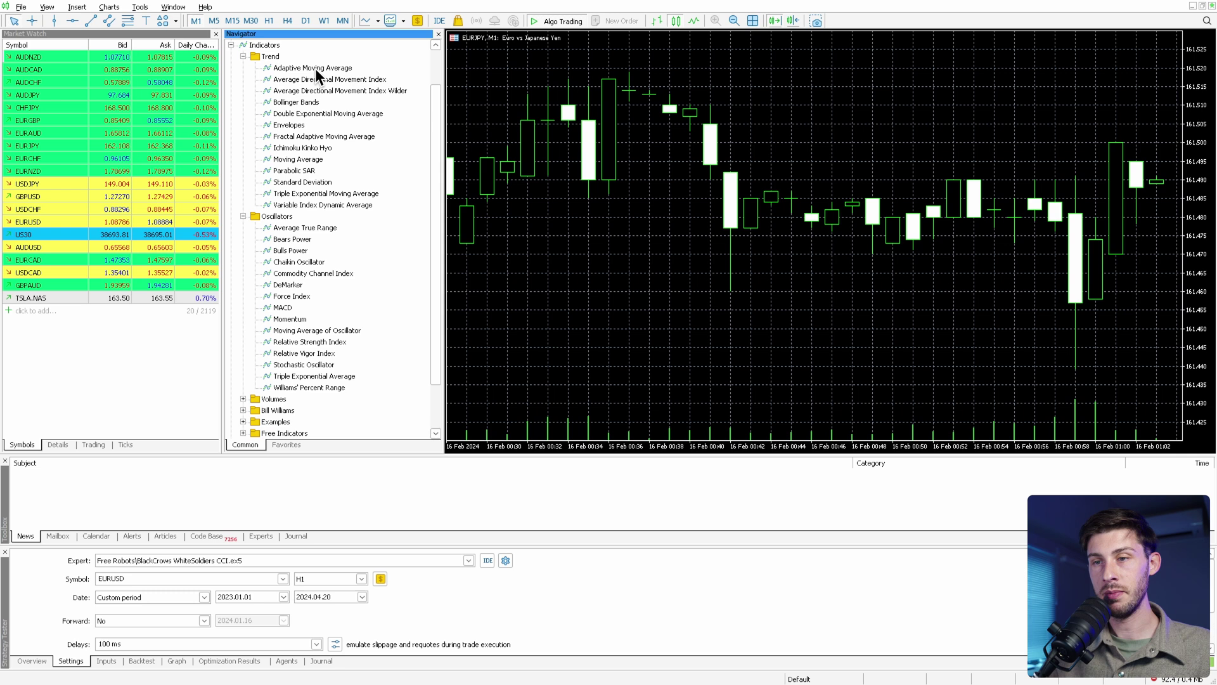
{"action": "left_click_drag", "start_coordinate": [317, 68], "coordinate": [569, 205]}
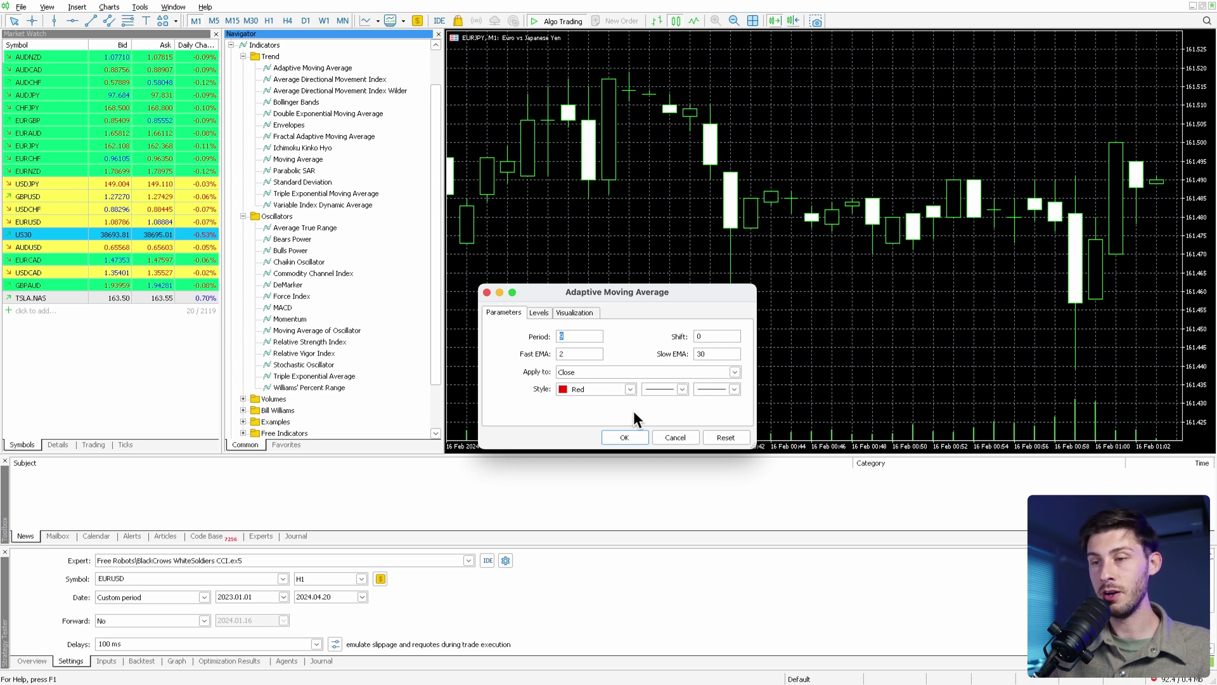
{"action": "left_click", "coordinate": [624, 437]}
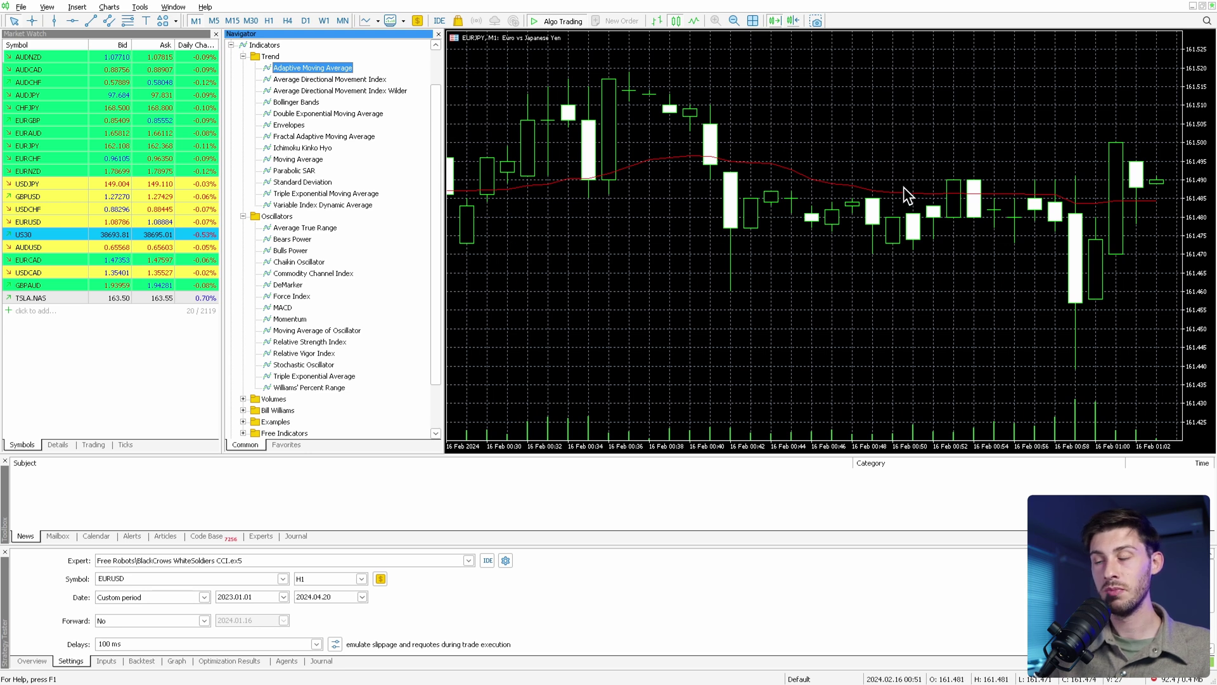
{"action": "left_click", "coordinate": [973, 260]}
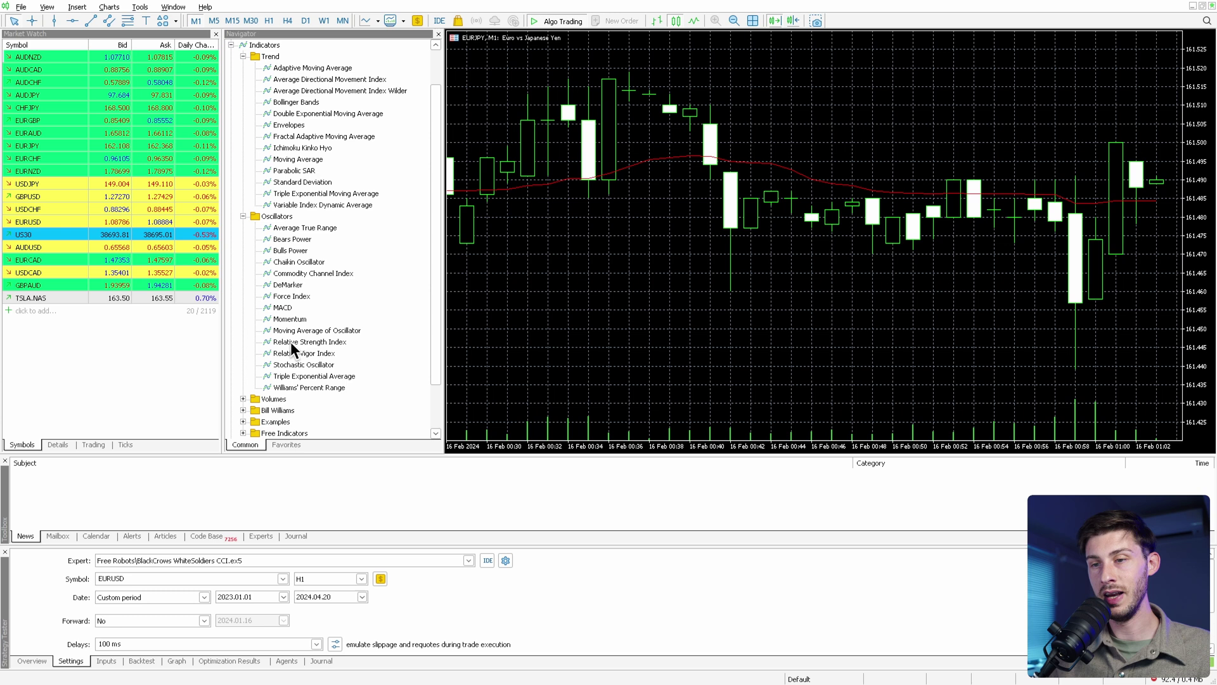
Add an RSI(14) pane to the EURJPY chart and switch the timeframe to M15.
{"action": "left_click_drag", "start_coordinate": [299, 341], "coordinate": [523, 337]}
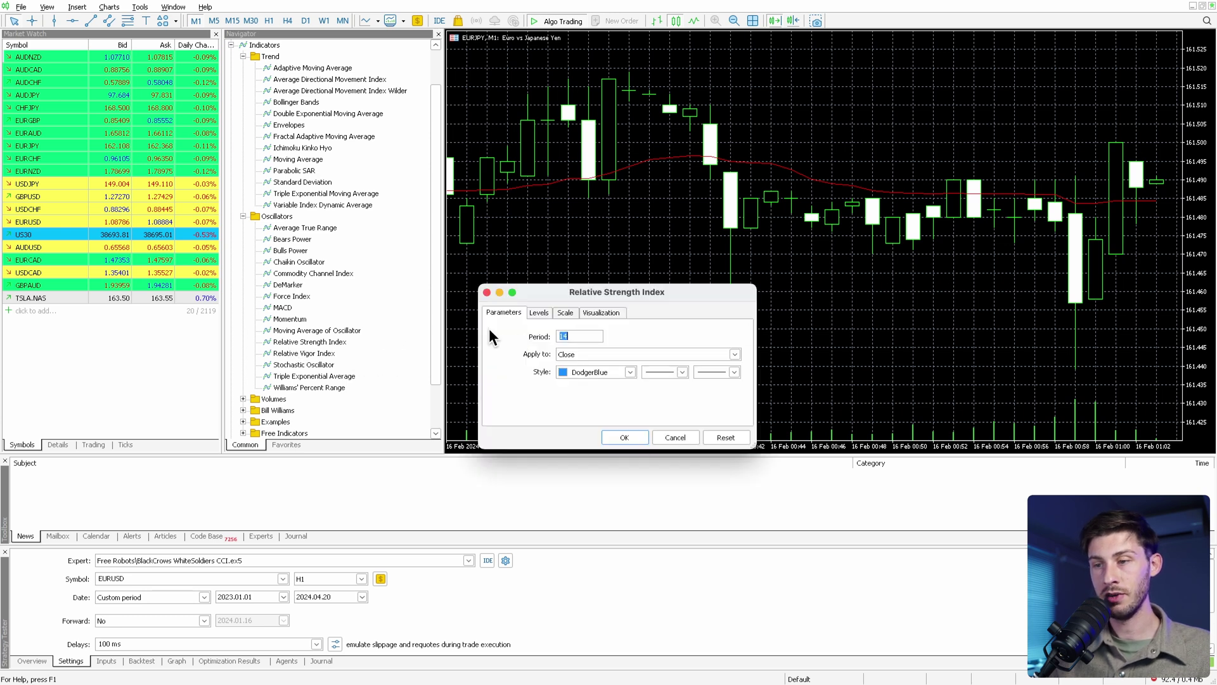
{"action": "left_click", "coordinate": [623, 438]}
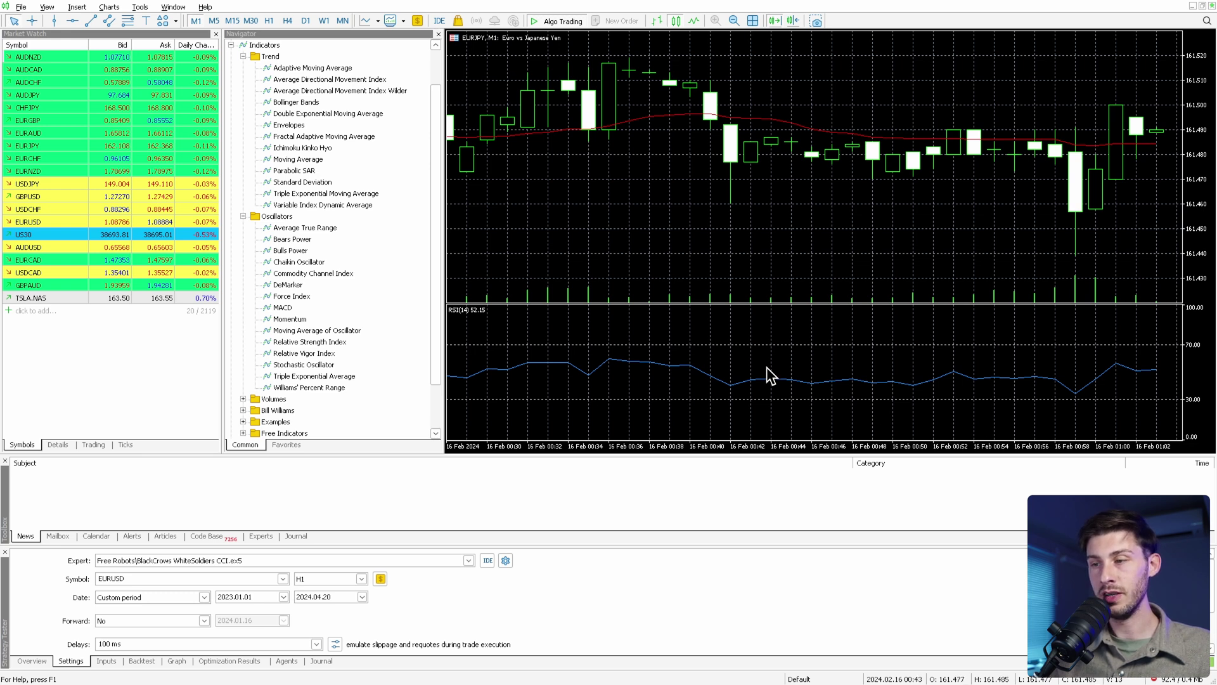
{"action": "left_click", "coordinate": [214, 20]}
{"action": "left_click", "coordinate": [233, 21]}
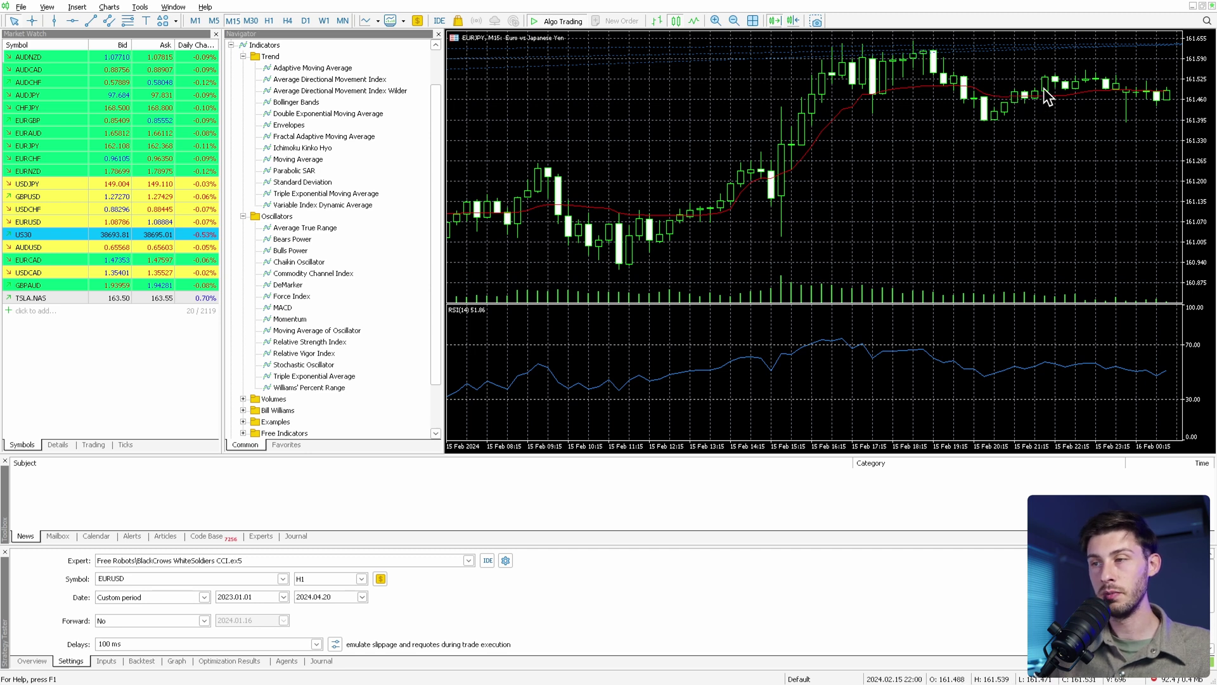
{"action": "scroll", "coordinate": [663, 383], "scroll_direction": "up", "scroll_amount": 5}
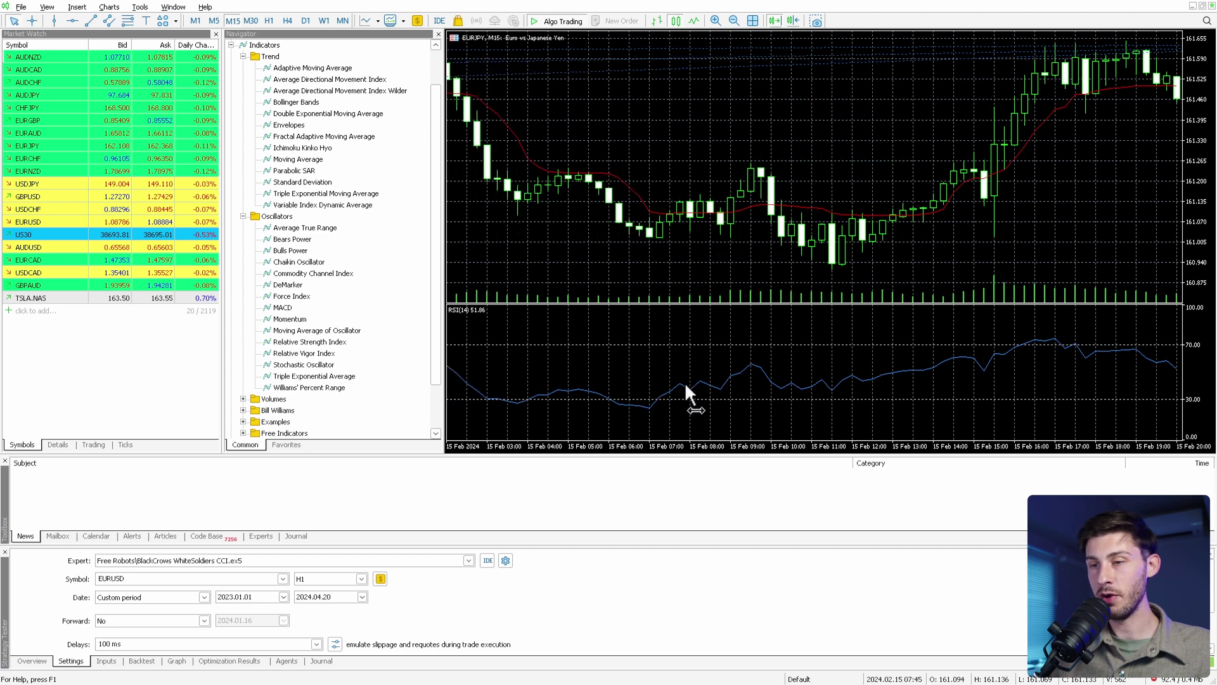
{"action": "scroll", "coordinate": [689, 381], "scroll_direction": "up", "scroll_amount": 5}
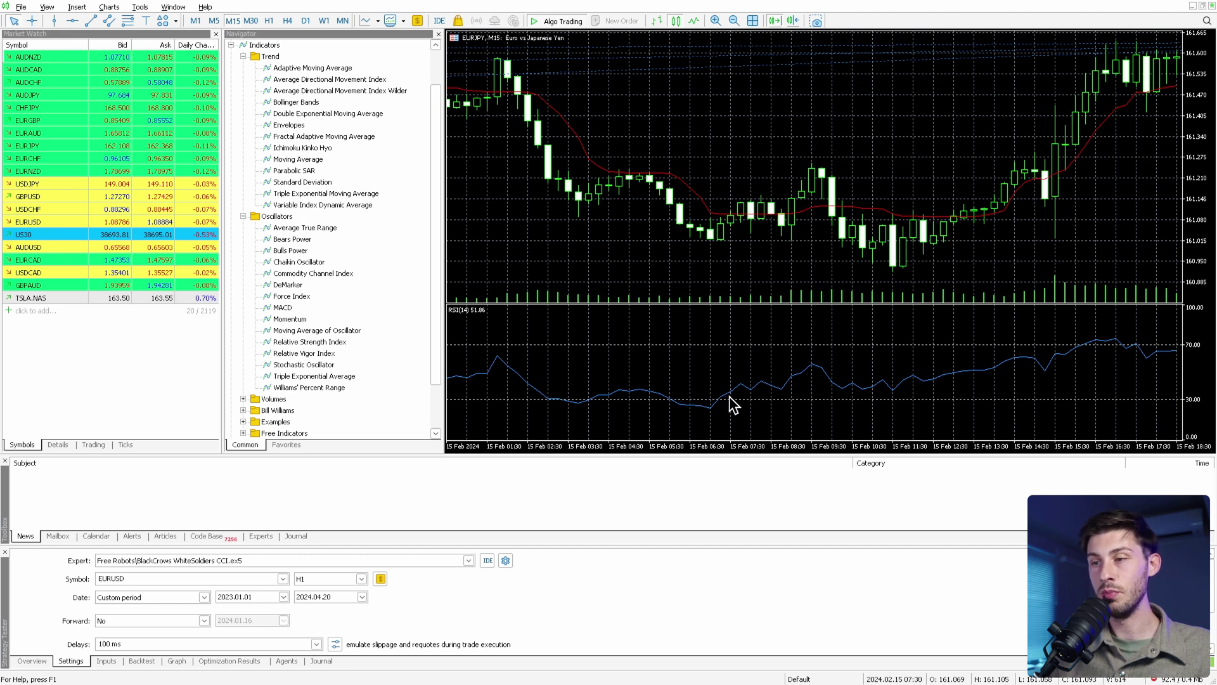
{"action": "scroll", "coordinate": [863, 238], "scroll_direction": "down", "scroll_amount": 5}
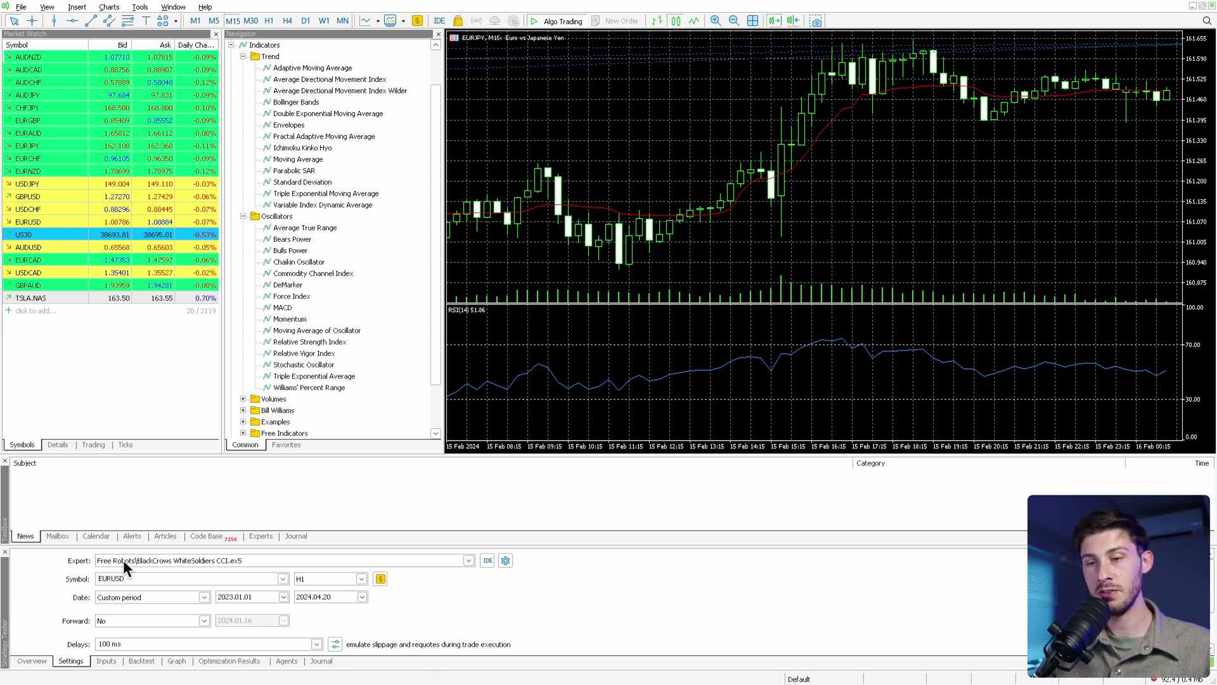
Select BlackCrows WhiteSoldiers CCI.ex5 as the tester's expert and open its source in MetaEditor.
{"action": "left_click", "coordinate": [468, 560]}
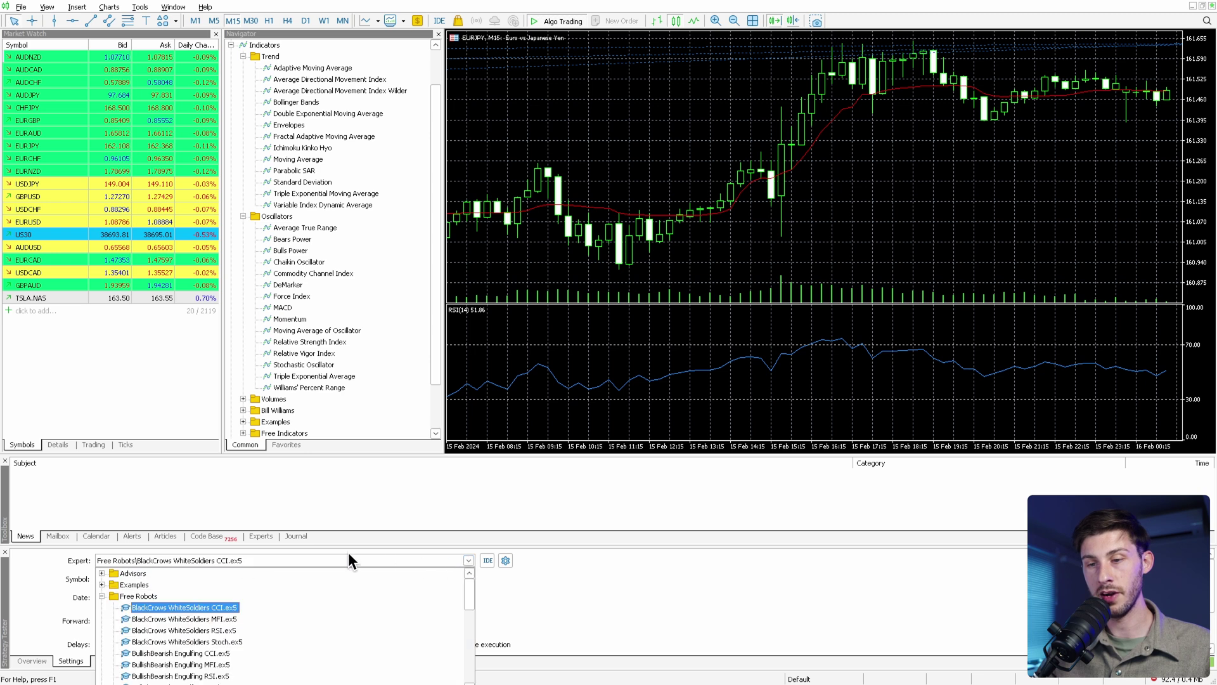
{"action": "scroll", "coordinate": [317, 587], "scroll_direction": "down", "scroll_amount": 3}
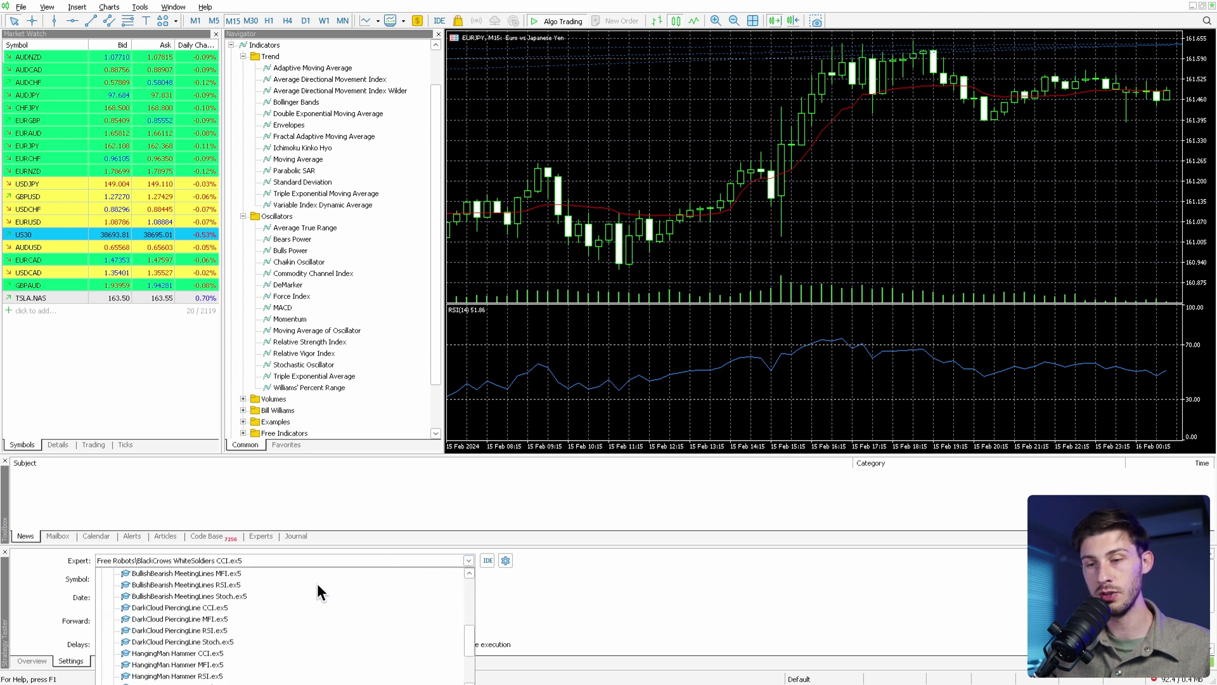
{"action": "scroll", "coordinate": [317, 586], "scroll_direction": "up", "scroll_amount": 3}
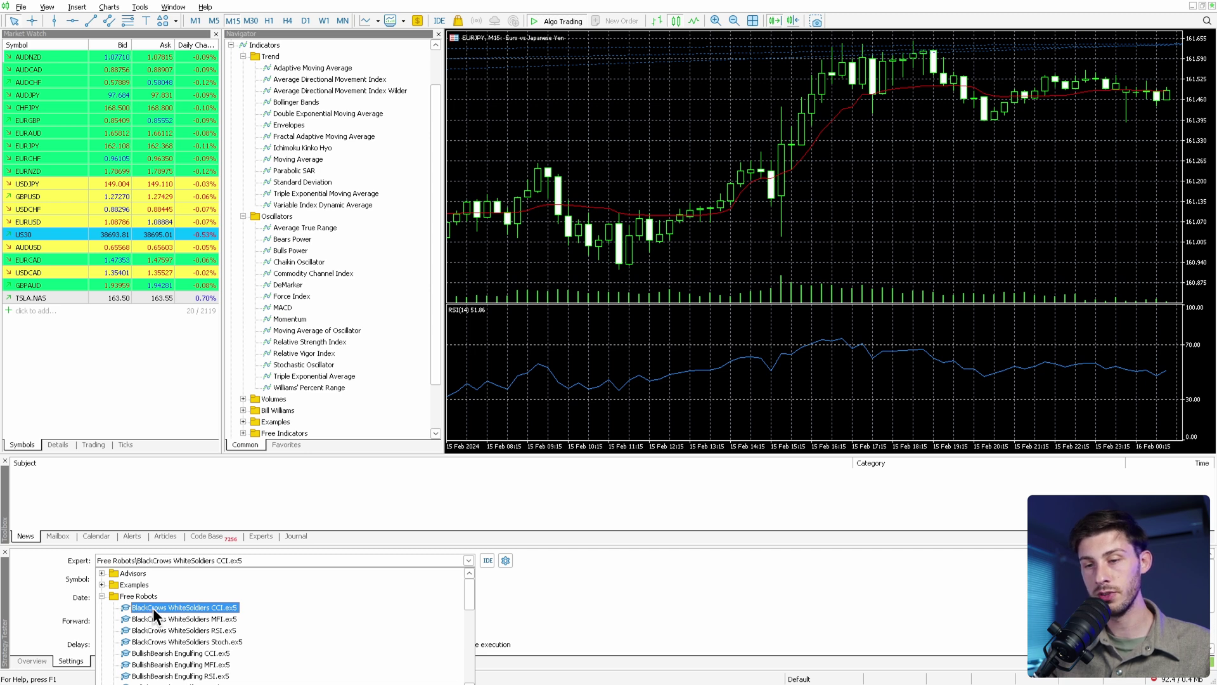
{"action": "left_click", "coordinate": [153, 607]}
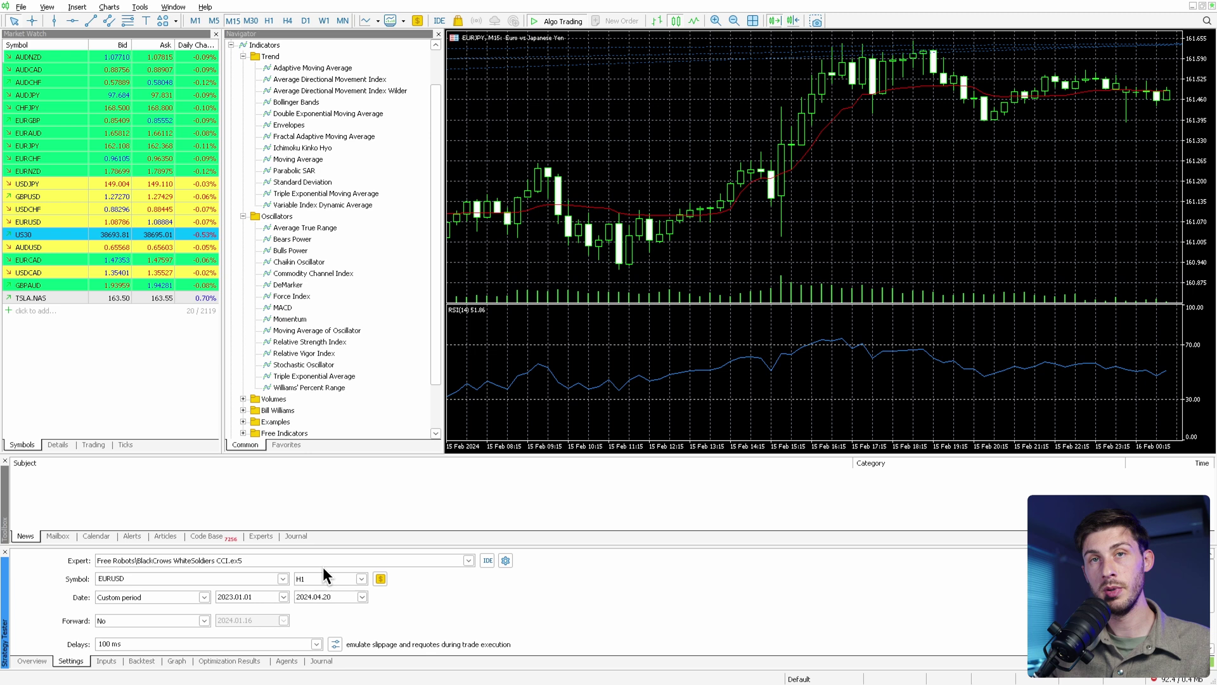
{"action": "left_click", "coordinate": [487, 560]}
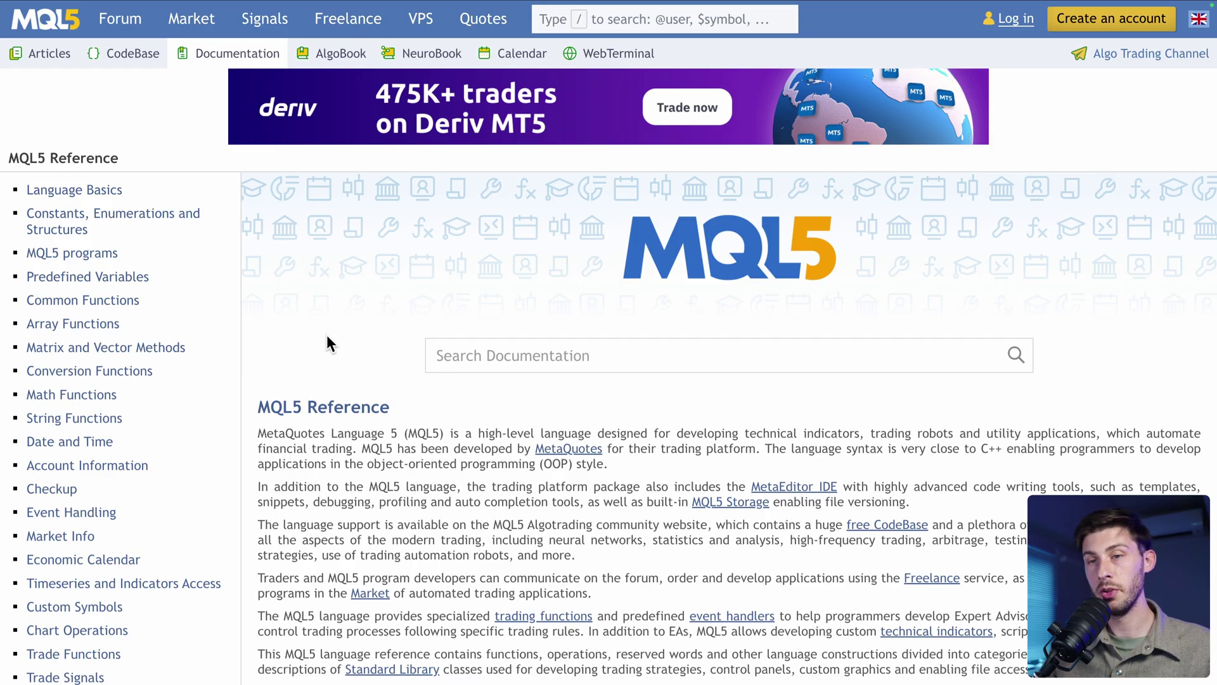
Open the Language Basics section of the MQL5 Reference and scroll through it.
{"action": "left_click", "coordinate": [97, 194]}
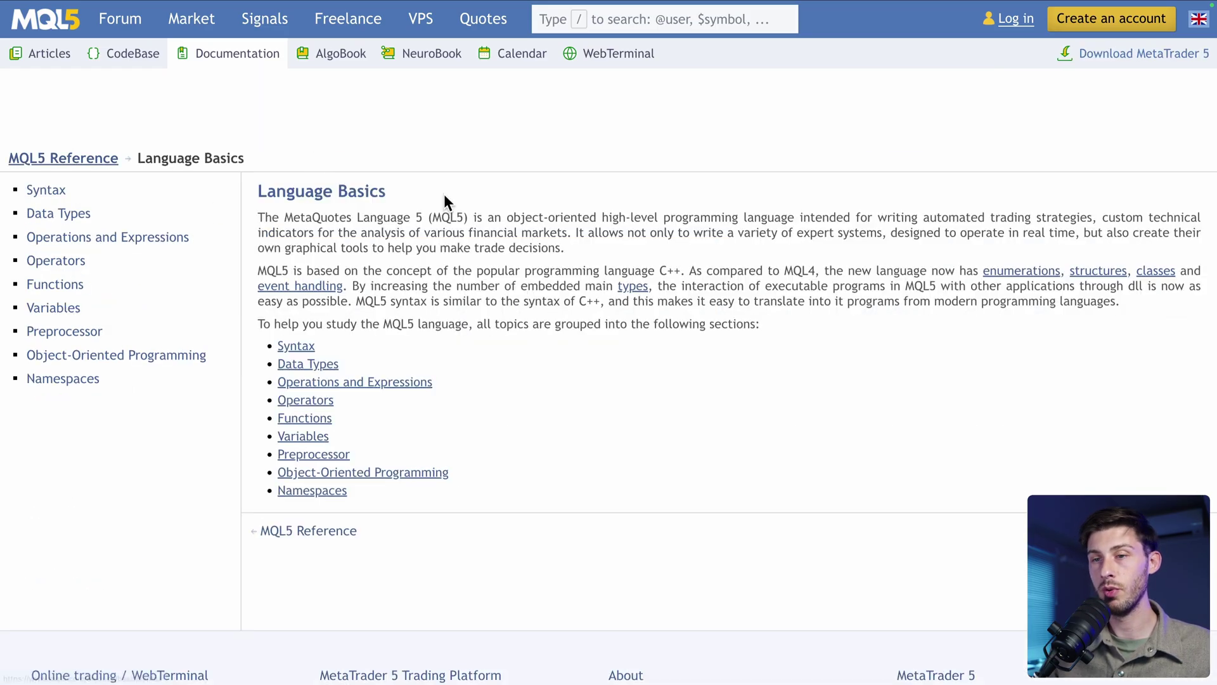
{"action": "scroll", "coordinate": [469, 360], "scroll_direction": "down", "scroll_amount": 2}
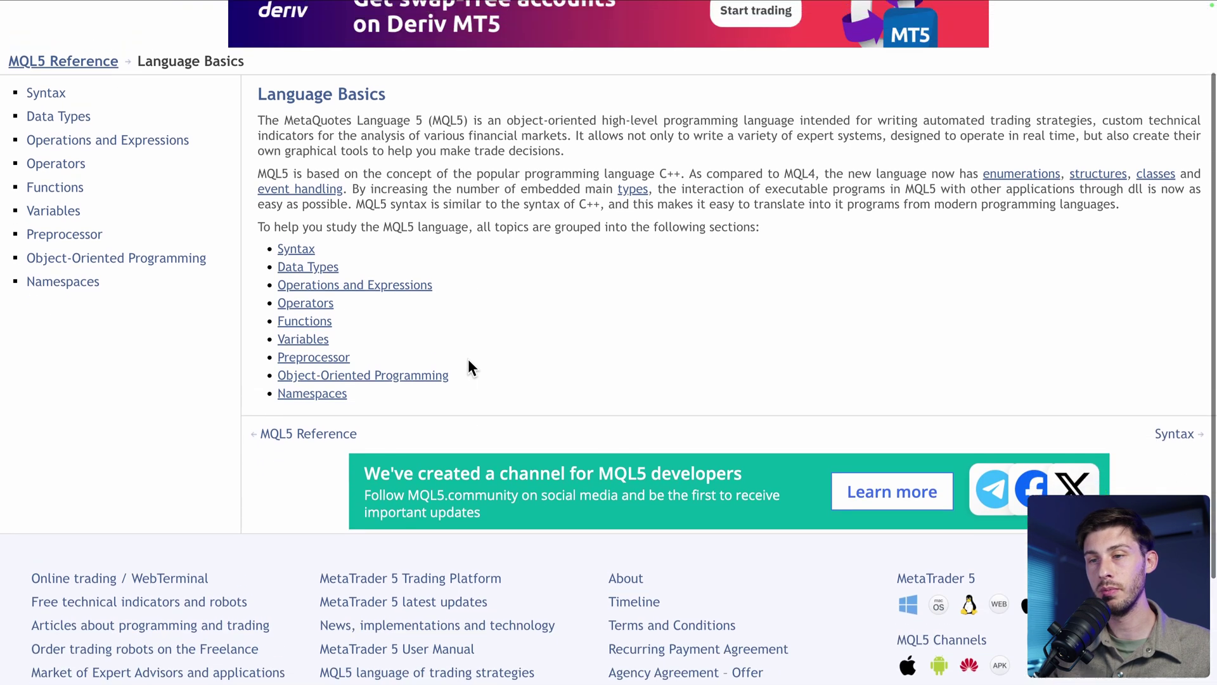
{"action": "scroll", "coordinate": [469, 362], "scroll_direction": "up", "scroll_amount": 1}
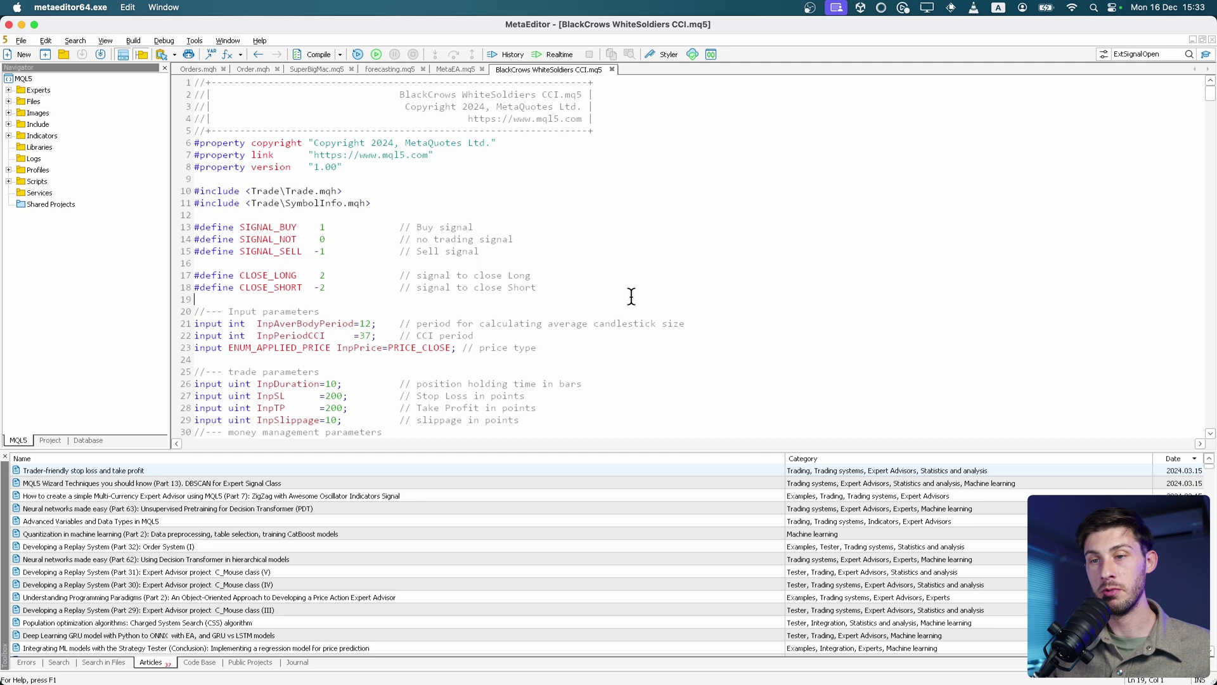
Scroll through the expert's source past OnInit, placing the cursor on blank line 63.
{"action": "scroll", "coordinate": [631, 296], "scroll_direction": "down", "scroll_amount": 18}
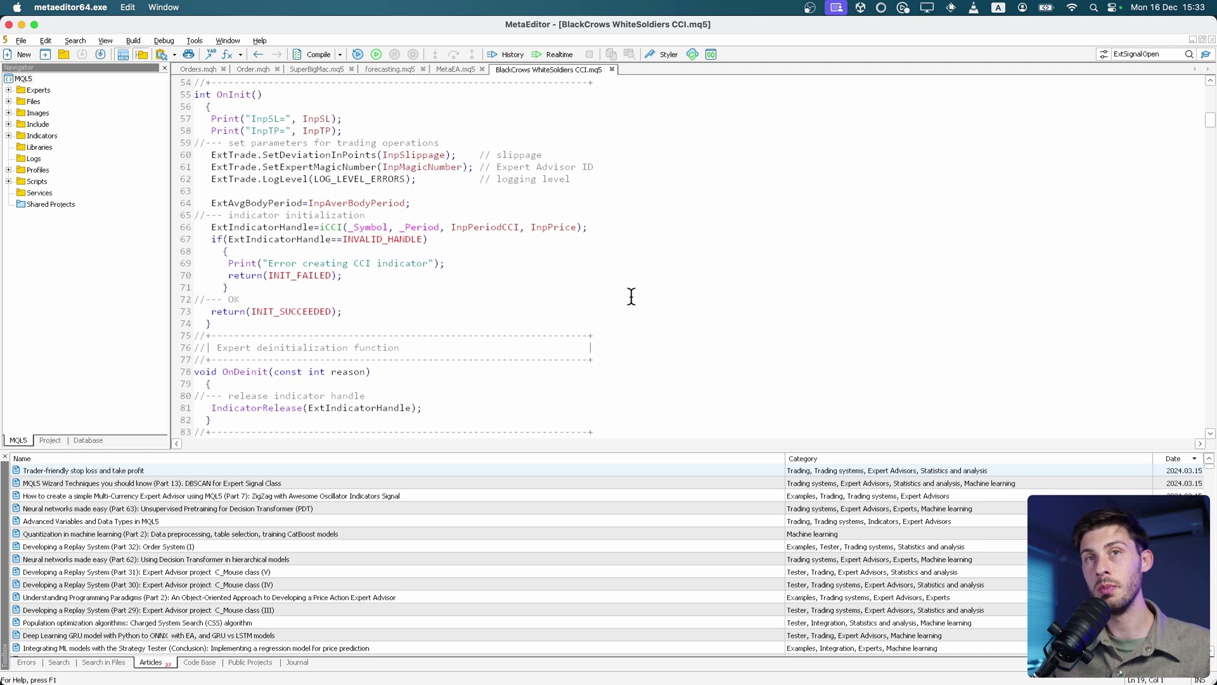
{"action": "left_click", "coordinate": [597, 189]}
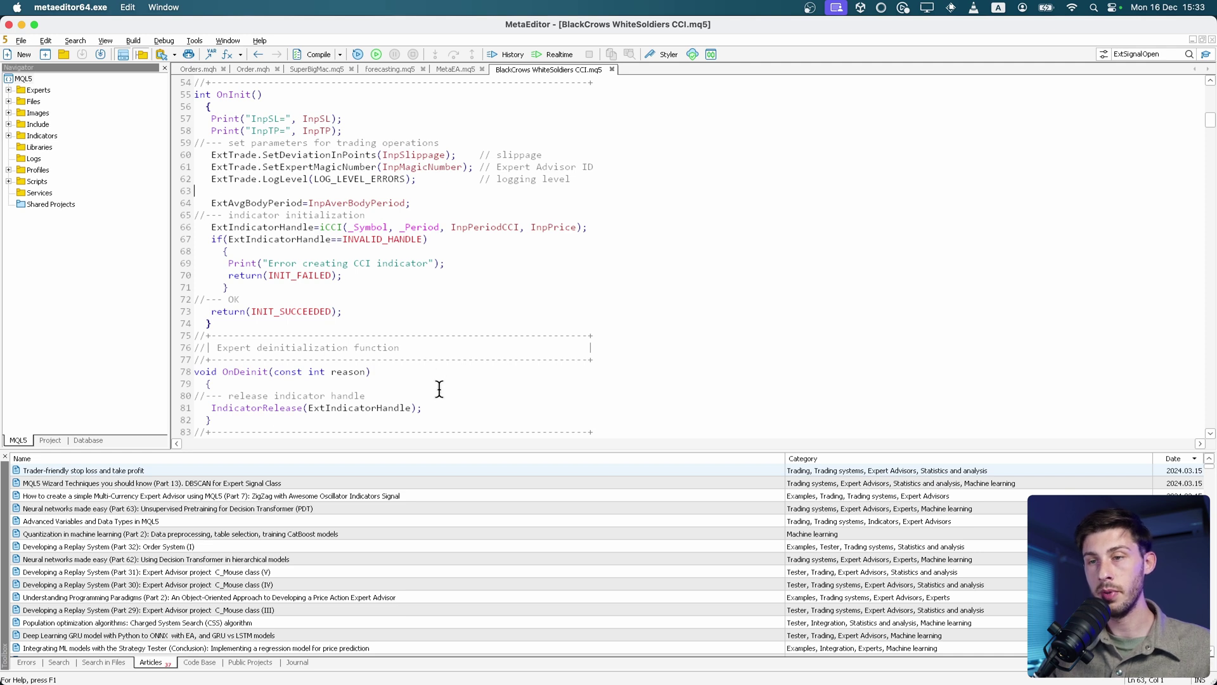
{"action": "scroll", "coordinate": [438, 389], "scroll_direction": "down", "scroll_amount": 15}
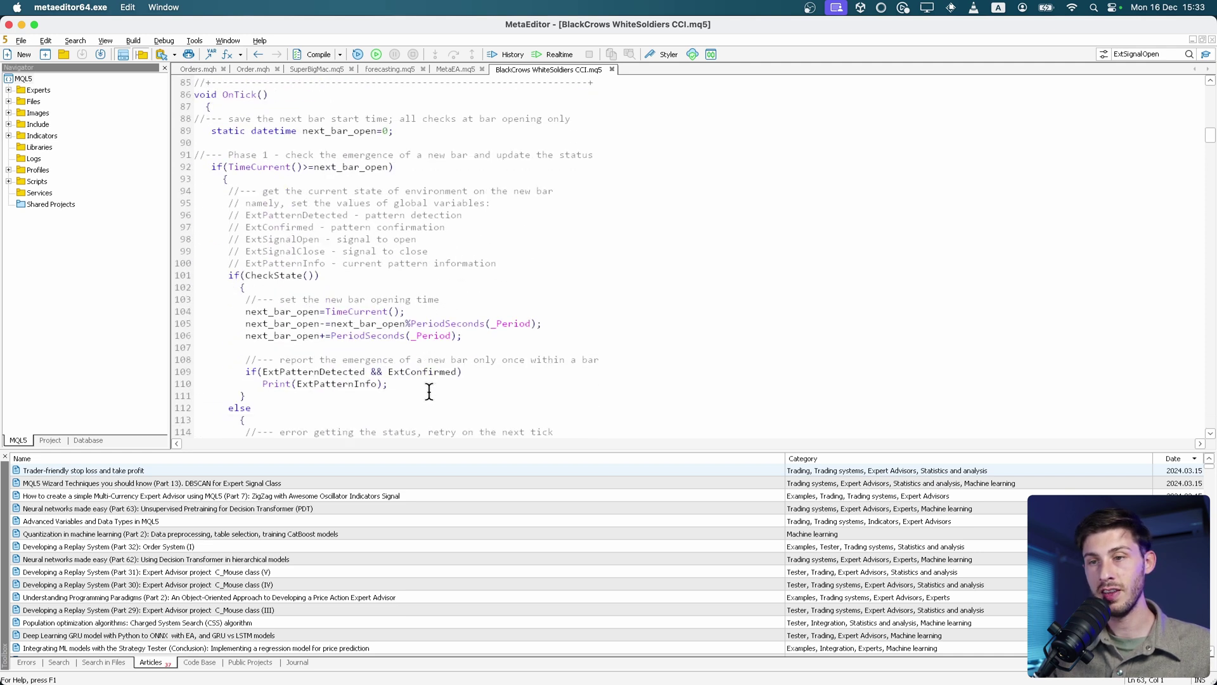
{"action": "scroll", "coordinate": [429, 391], "scroll_direction": "down", "scroll_amount": 20}
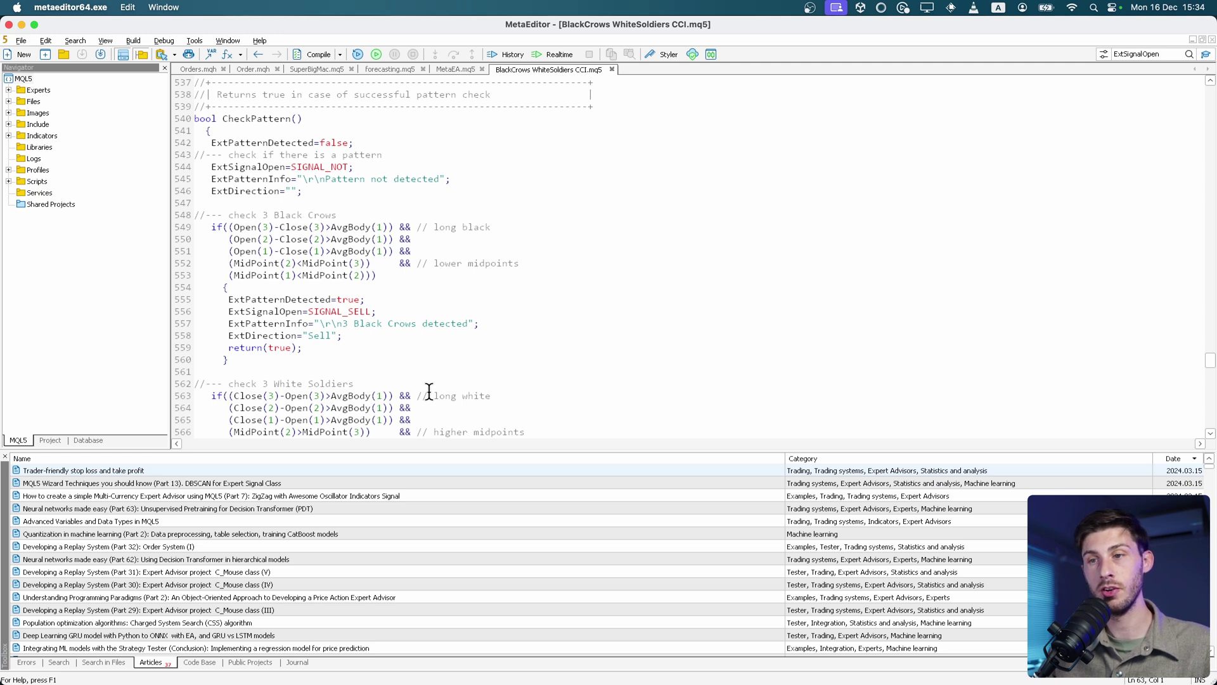
Inspect CheckPattern's three black crows condition and the ExtSignalOpen=SIGNAL_SELL line 556.
{"action": "left_click", "coordinate": [223, 130]}
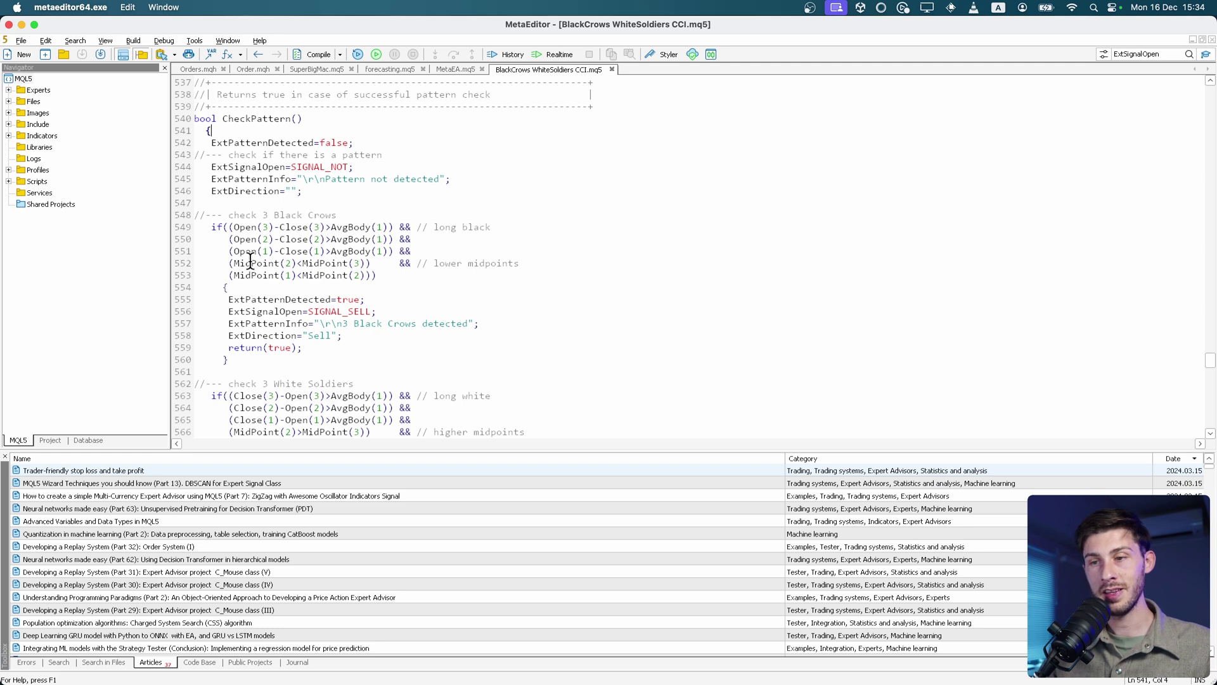
{"action": "left_click", "coordinate": [211, 229]}
{"action": "left_click", "coordinate": [401, 280]}
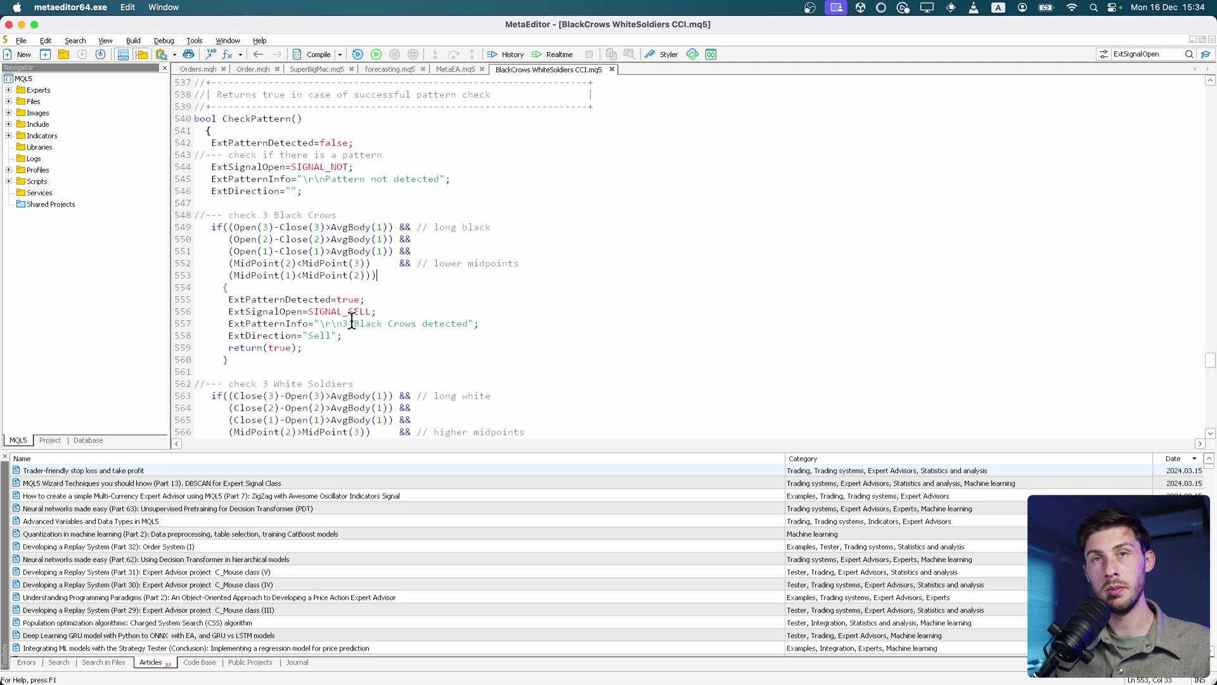
{"action": "left_click", "coordinate": [206, 227]}
{"action": "left_click", "coordinate": [389, 279]}
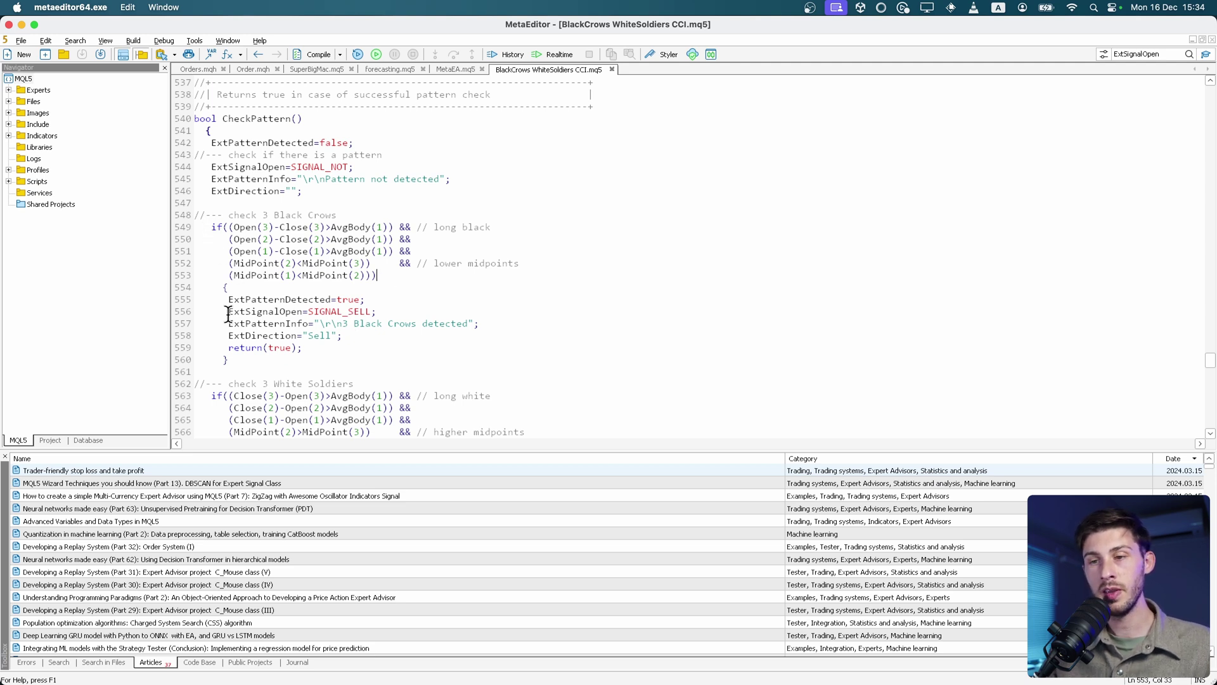
{"action": "left_click", "coordinate": [407, 313], "text": "shift"}
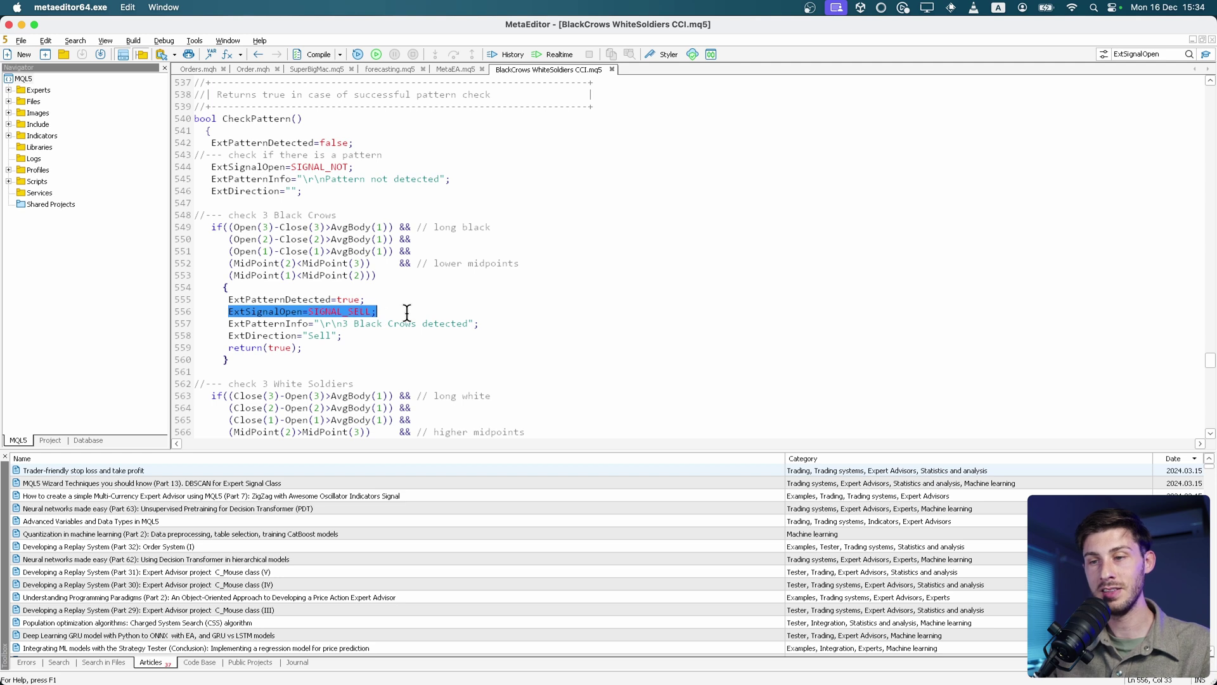
{"action": "left_click", "coordinate": [407, 313]}
{"action": "scroll", "coordinate": [408, 313], "scroll_direction": "down", "scroll_amount": 7}
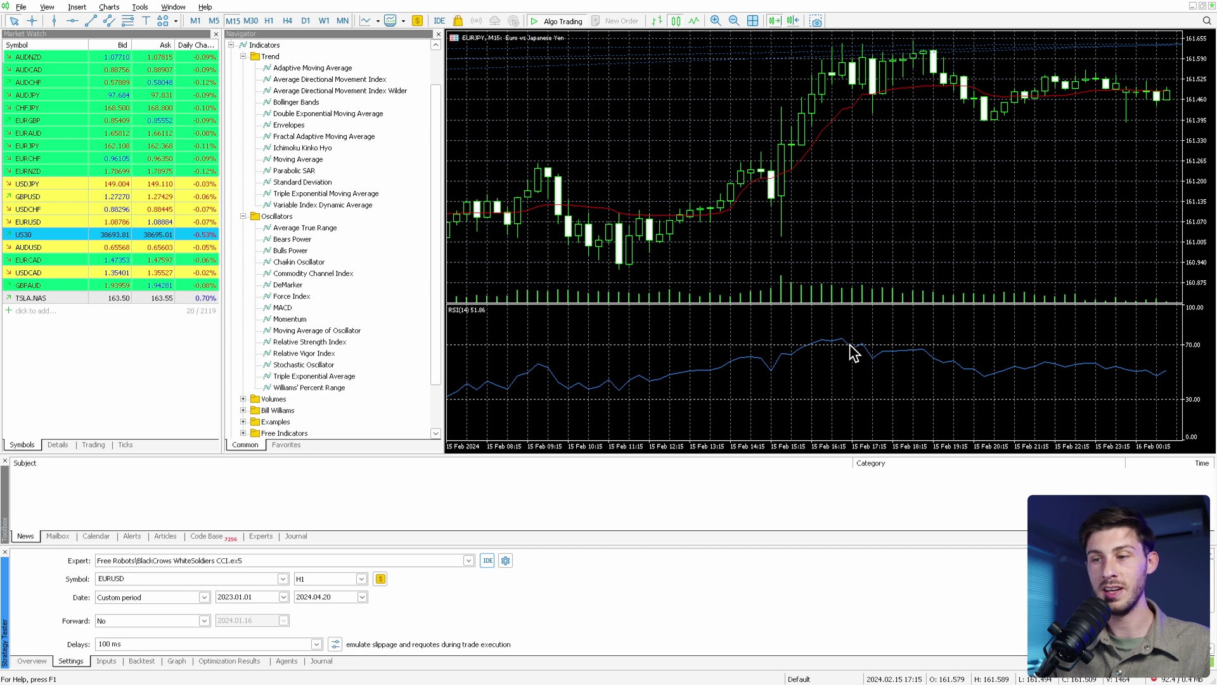
Drag the EURJPY M15 chart right to show earlier candles.
{"action": "left_click_drag", "start_coordinate": [545, 390], "coordinate": [656, 394]}
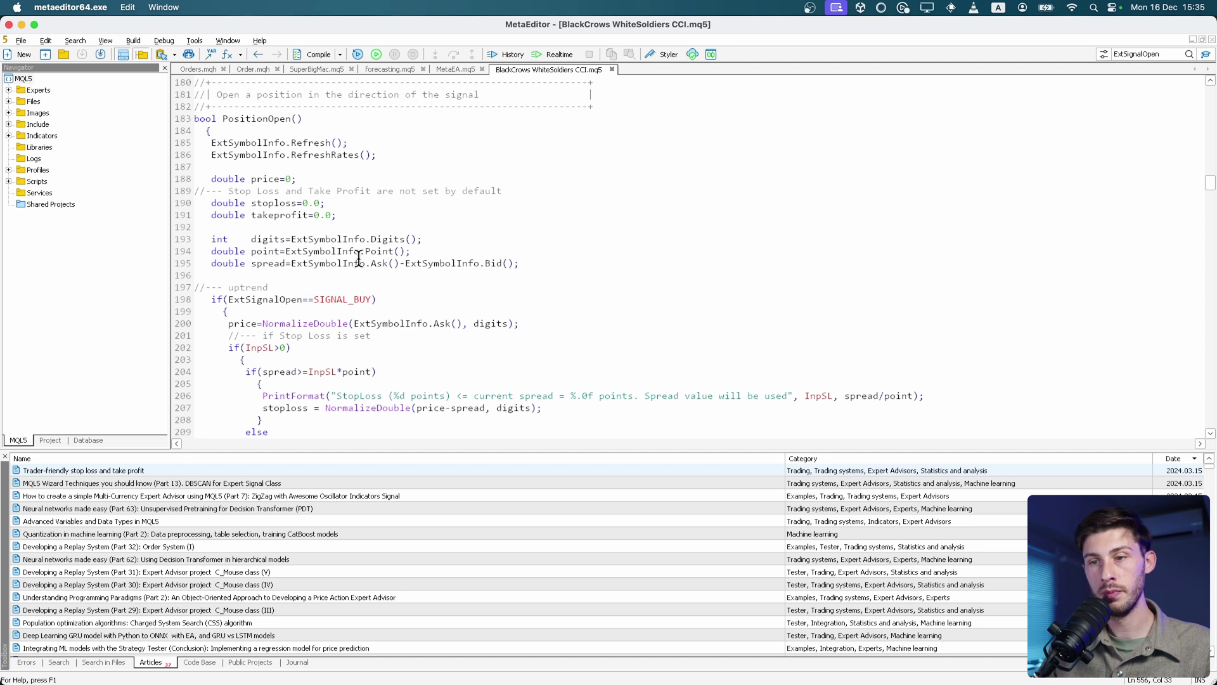
Review PositionOpen()'s SIGNAL_BUY branch on lines 198–199 and its stop loss and take profit logic.
{"action": "scroll", "coordinate": [372, 278], "scroll_direction": "down", "scroll_amount": 5}
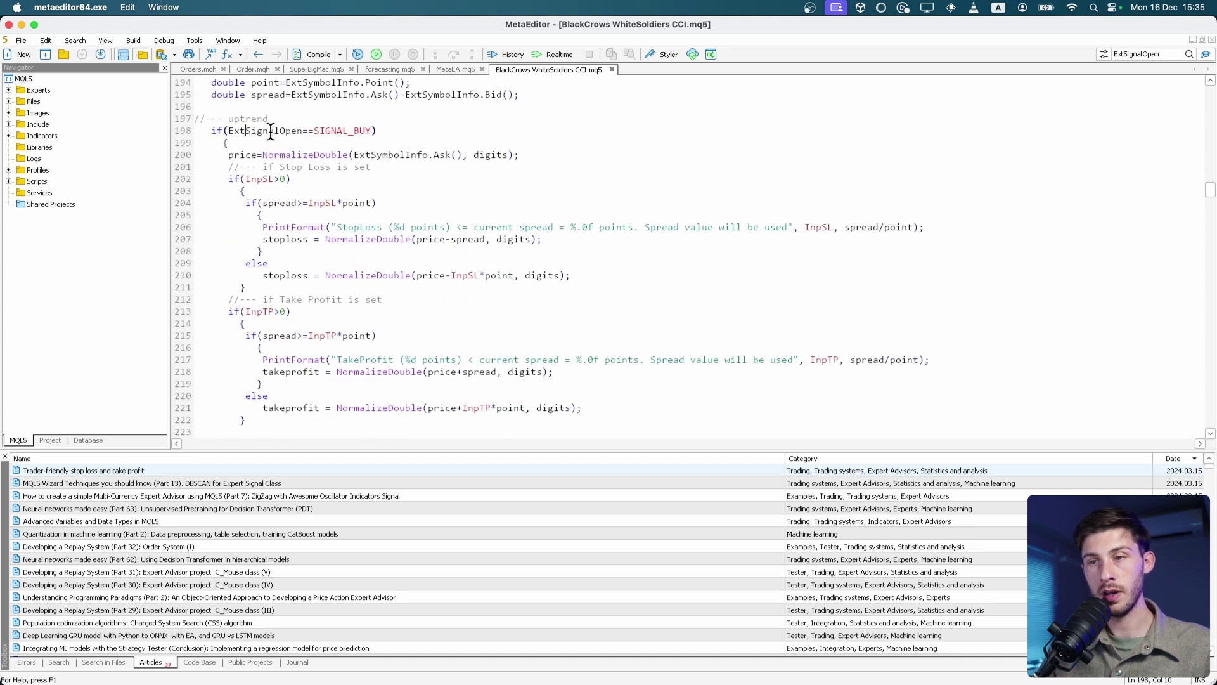
{"action": "left_click", "coordinate": [373, 131]}
{"action": "left_click", "coordinate": [358, 142]}
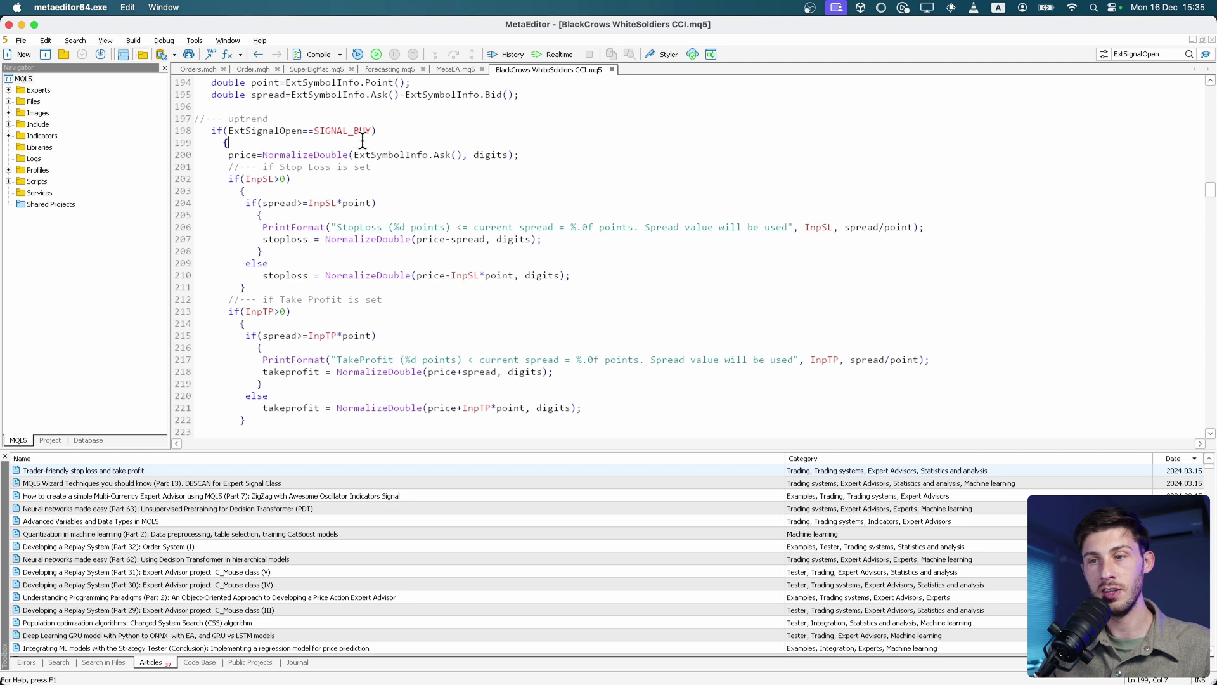
{"action": "scroll", "coordinate": [349, 227], "scroll_direction": "down", "scroll_amount": 2}
{"action": "scroll", "coordinate": [350, 227], "scroll_direction": "down", "scroll_amount": 5}
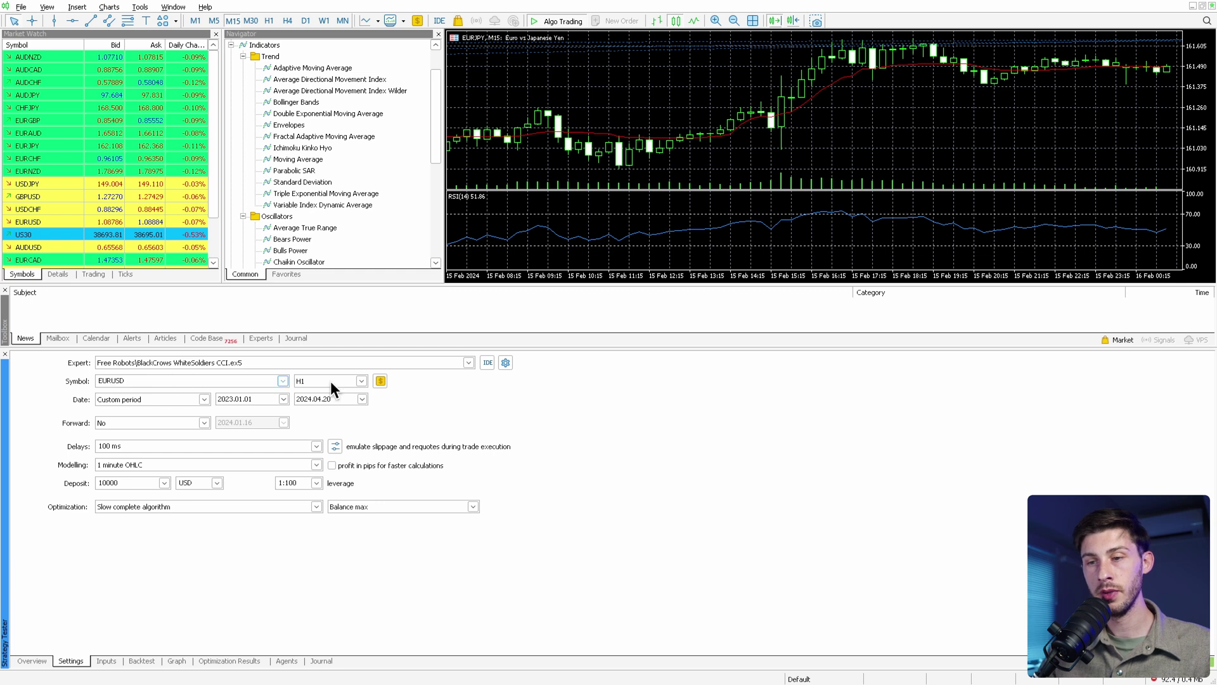
Confirm the H1 test timeframe and 2023.01.01 start date, then view the expert's input parameters.
{"action": "left_click", "coordinate": [361, 380]}
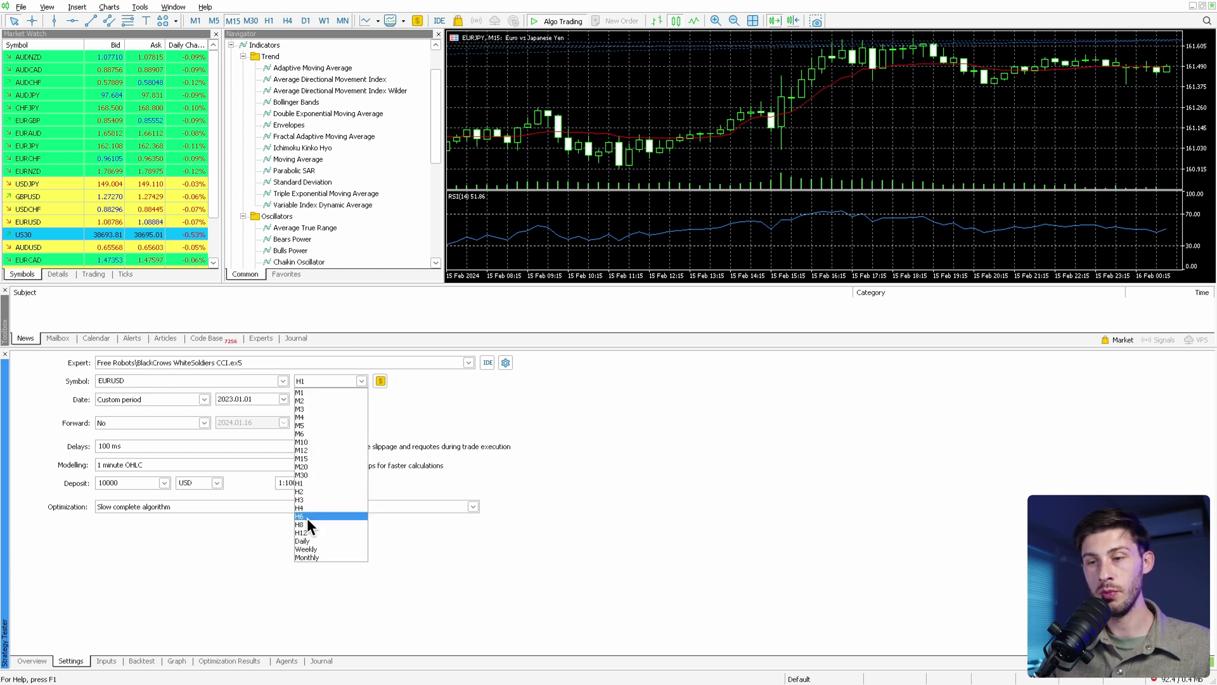
{"action": "left_click", "coordinate": [299, 483]}
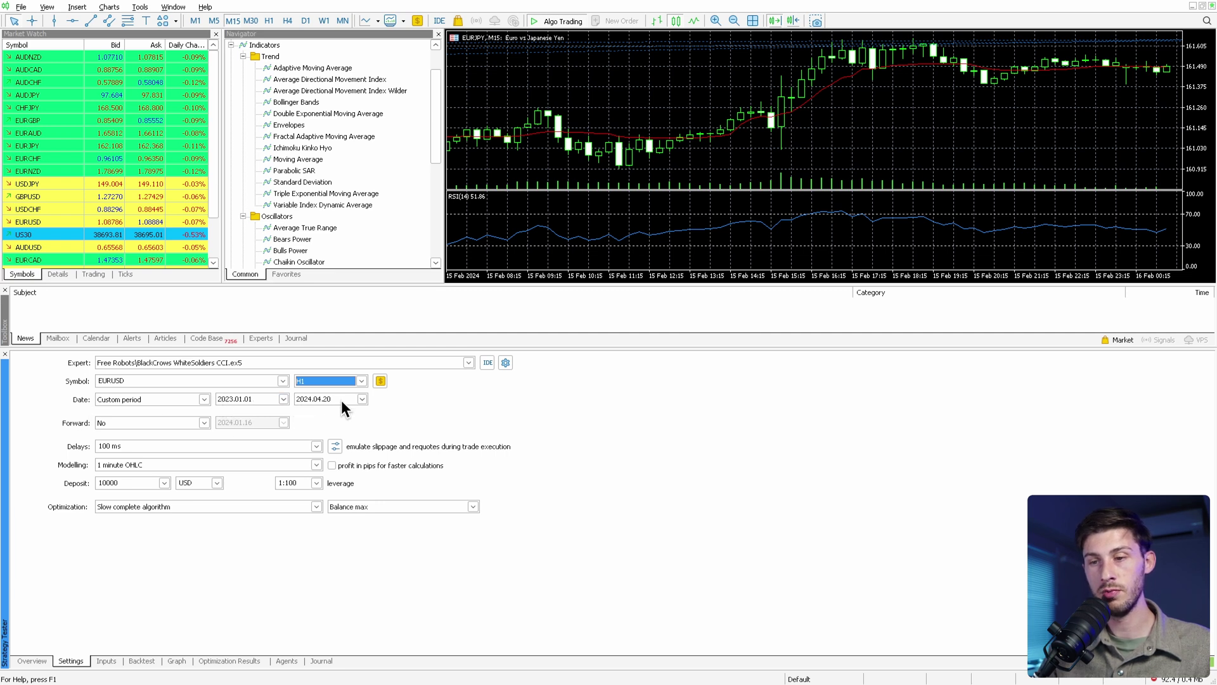
{"action": "left_click", "coordinate": [283, 399]}
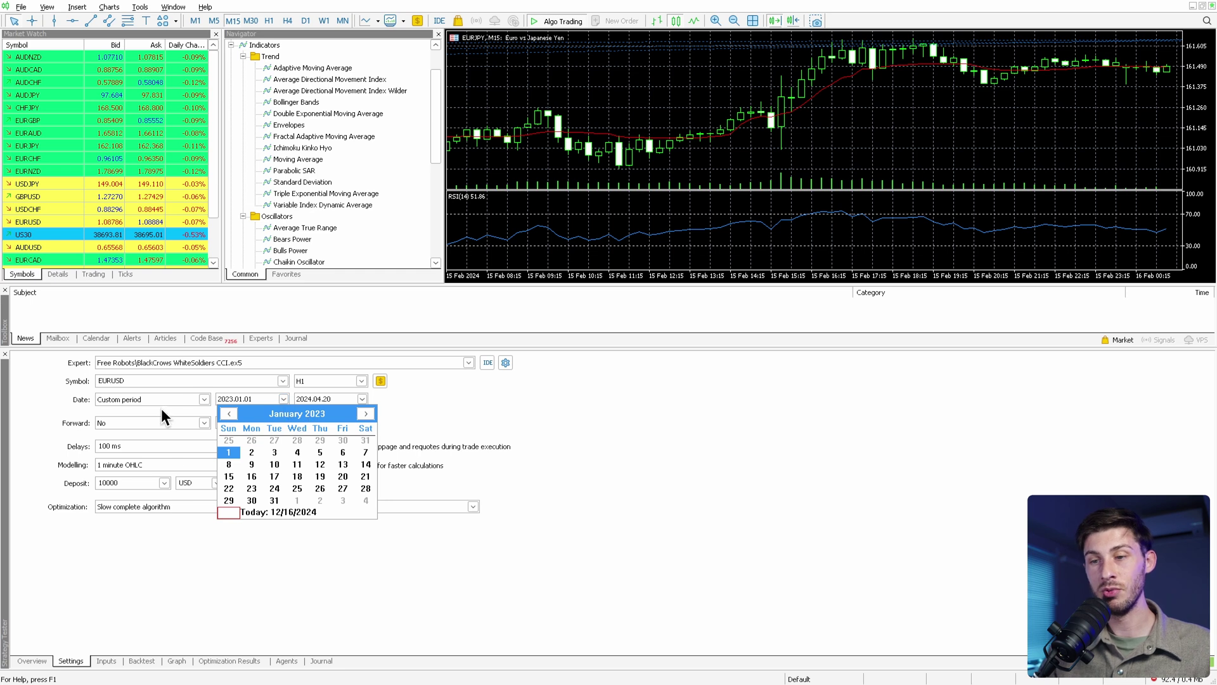
{"action": "left_click", "coordinate": [254, 541]}
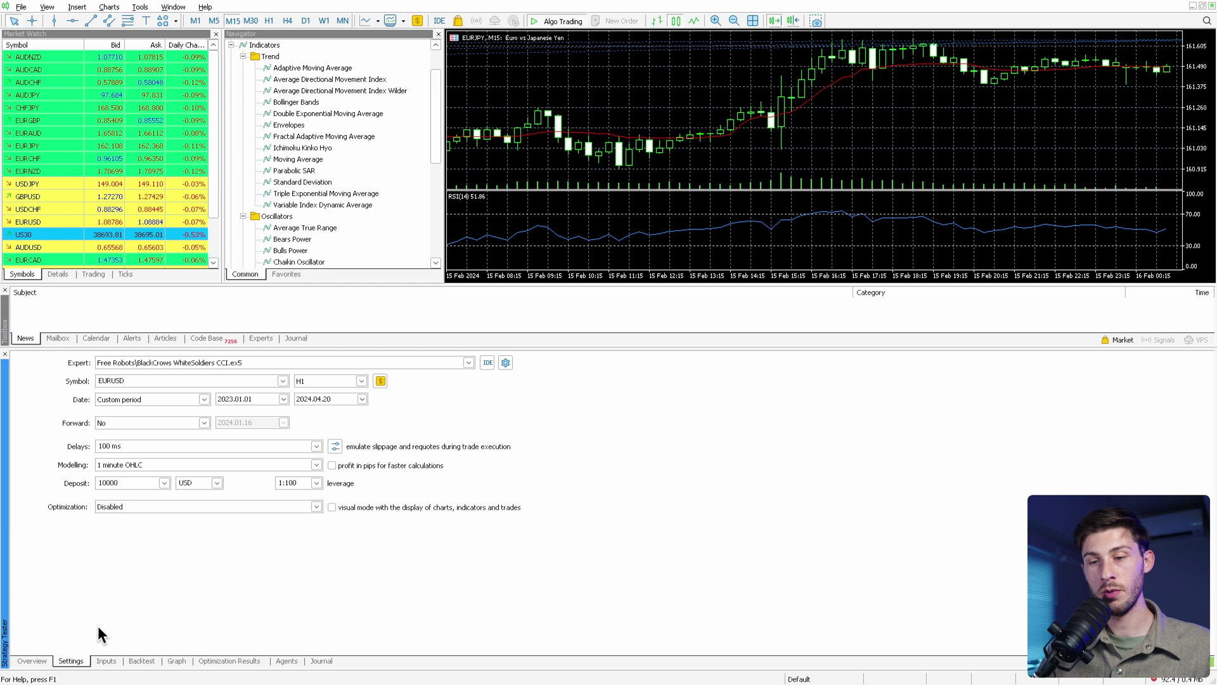
{"action": "left_click", "coordinate": [108, 661]}
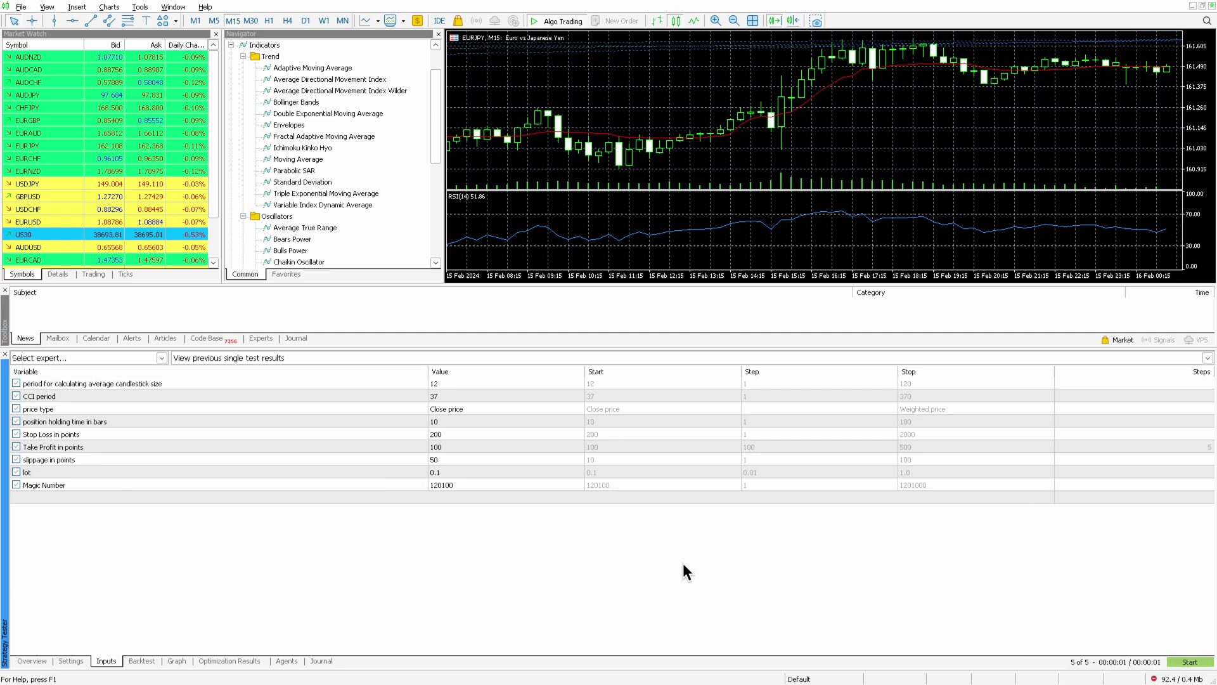
Run the EURUSD H1 backtest and read its results: -41.40 net profit from 2 trades.
{"action": "left_click", "coordinate": [1188, 662]}
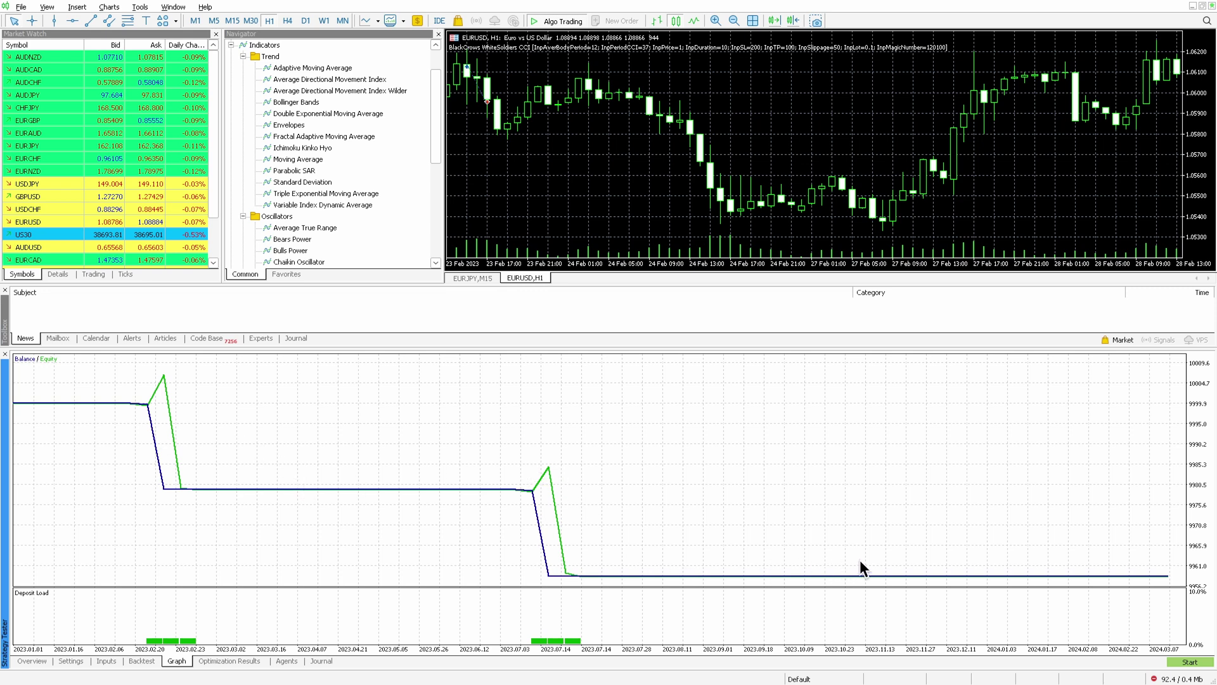
{"action": "left_click", "coordinate": [141, 660]}
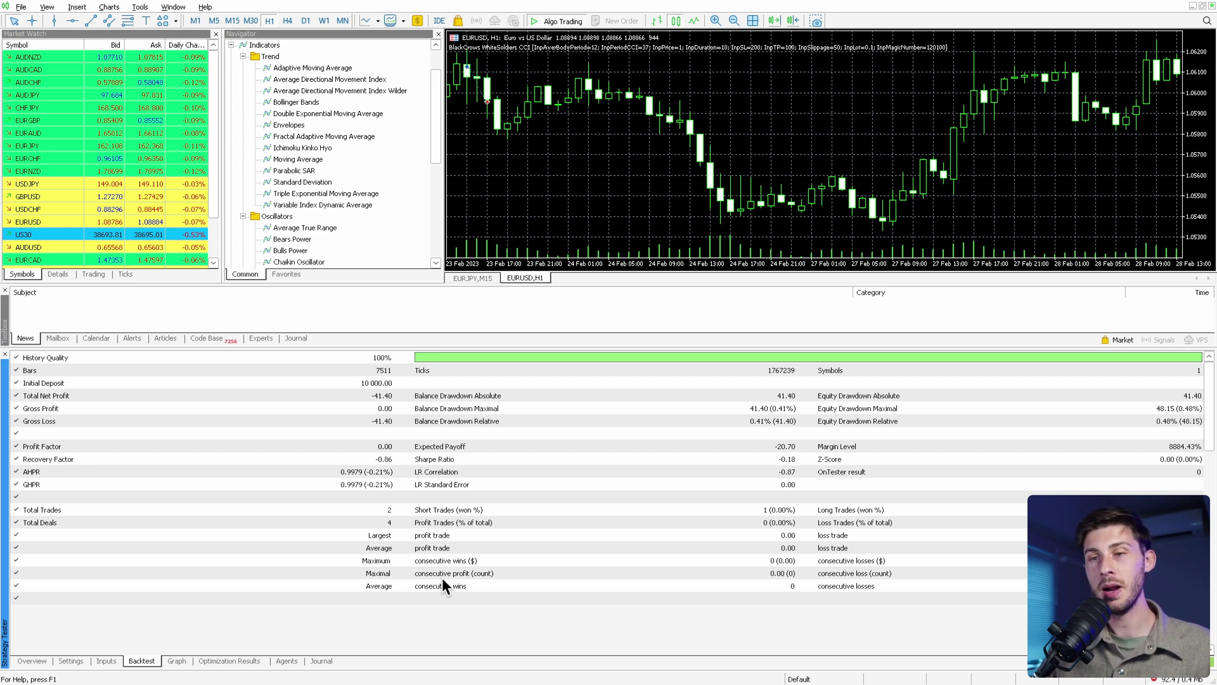
In Navigator's Free Robots list, drag BlackCrows WhiteSoldiers CCI onto the EURUSD H1 chart.
{"action": "scroll", "coordinate": [352, 120], "scroll_direction": "down", "scroll_amount": 3}
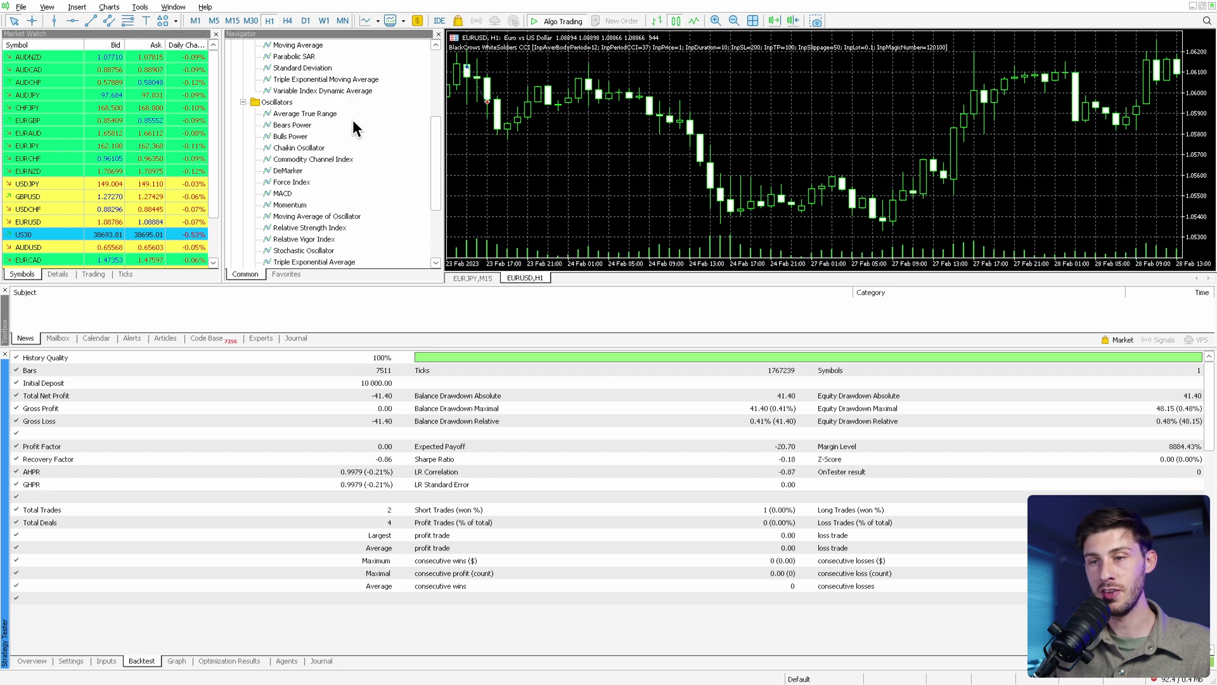
{"action": "scroll", "coordinate": [352, 119], "scroll_direction": "up", "scroll_amount": 2}
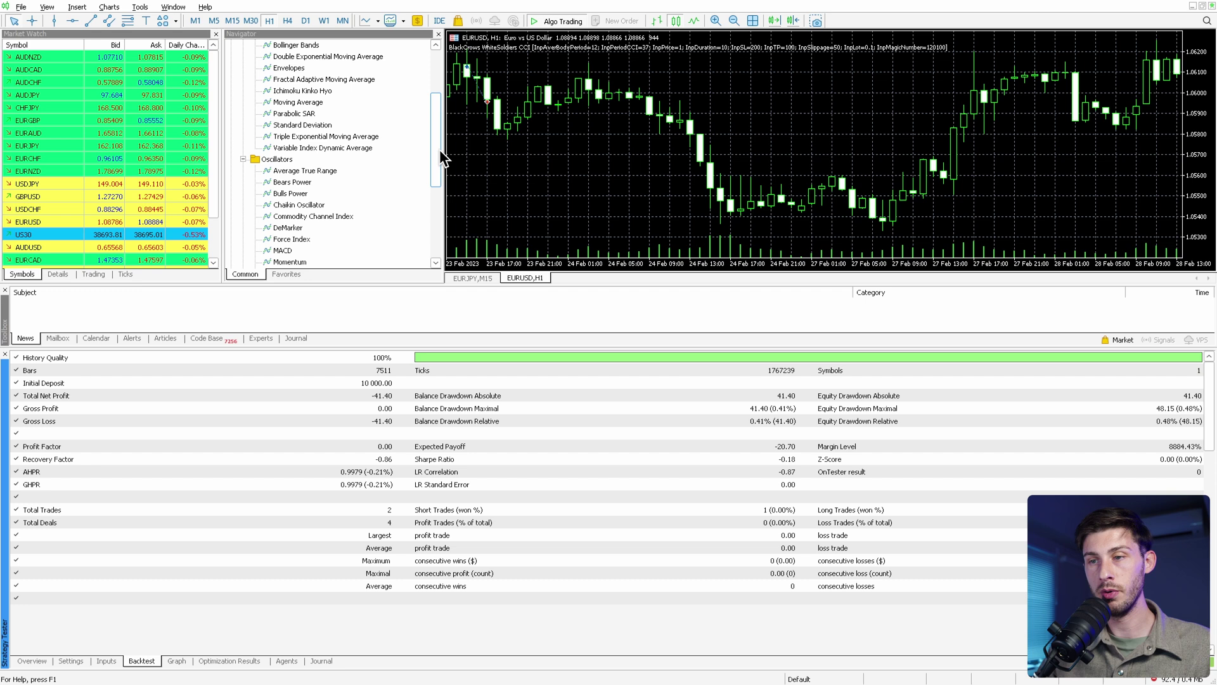
{"action": "left_click_drag", "start_coordinate": [435, 145], "coordinate": [424, 223]}
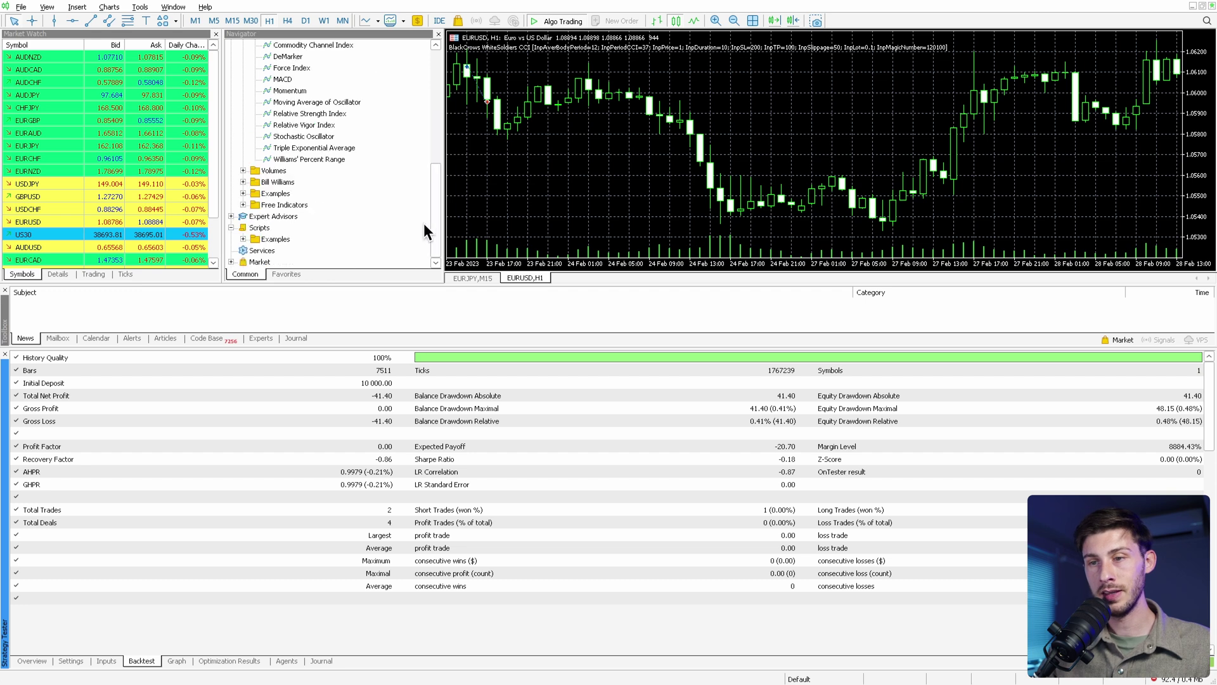
{"action": "left_click", "coordinate": [230, 216]}
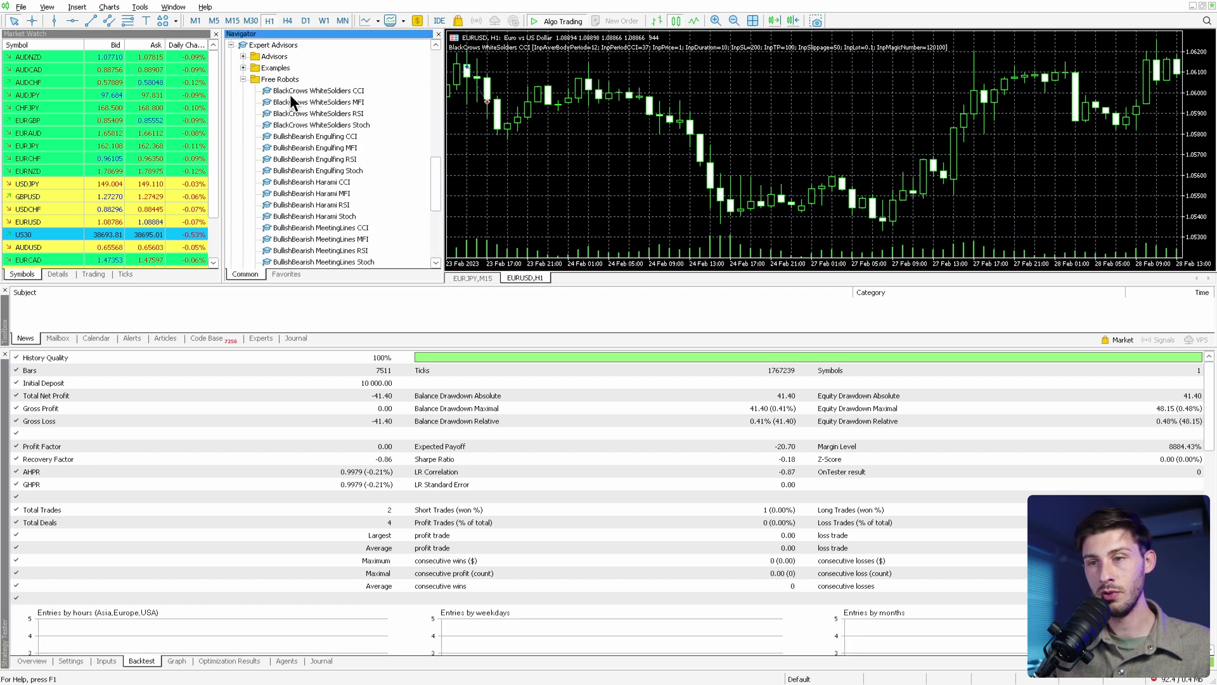
{"action": "left_click_drag", "start_coordinate": [278, 91], "coordinate": [568, 114]}
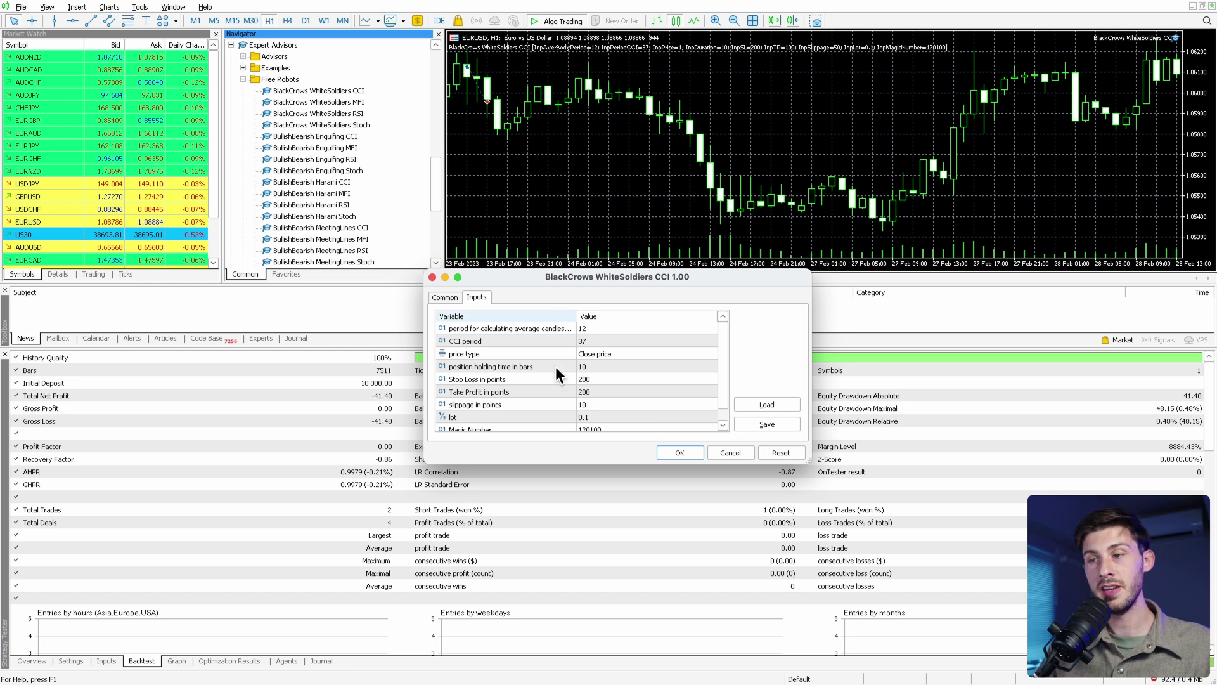
Accept the expert's inputs (CCI period 37, stop loss 200, lot 0.1) to attach it.
{"action": "left_click", "coordinate": [677, 451]}
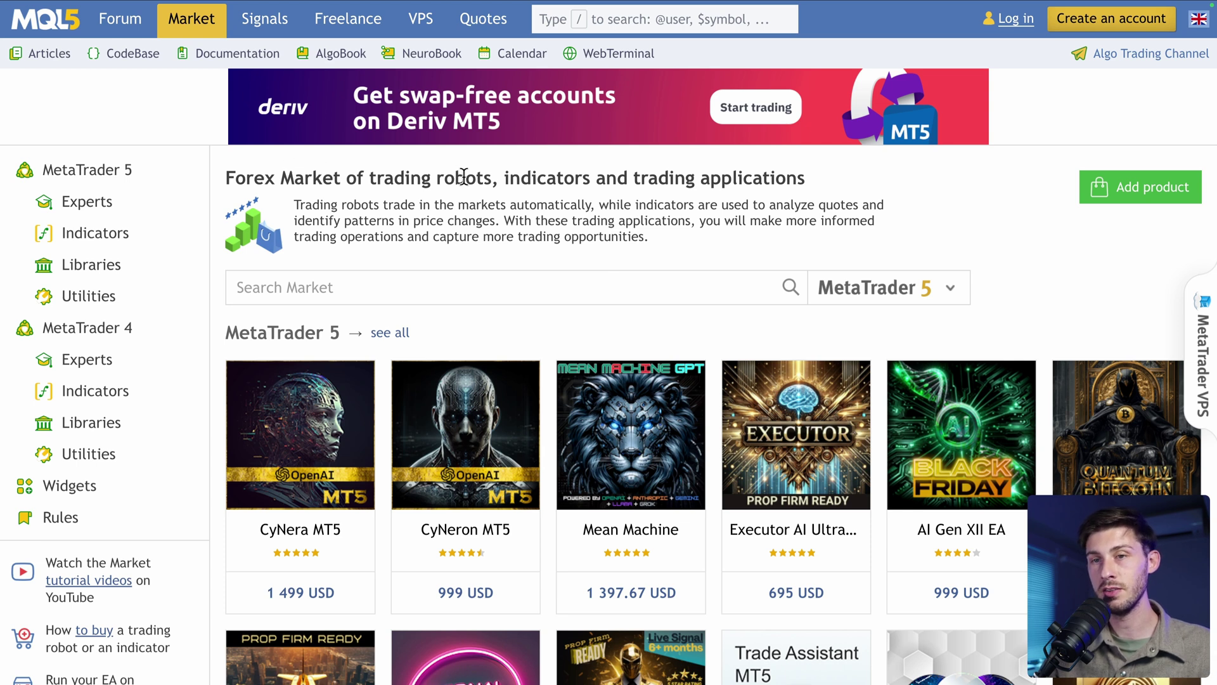
Scroll down the MQL5 Market's MetaTrader 5 product rows to the page numbers.
{"action": "scroll", "coordinate": [463, 175], "scroll_direction": "down", "scroll_amount": 5}
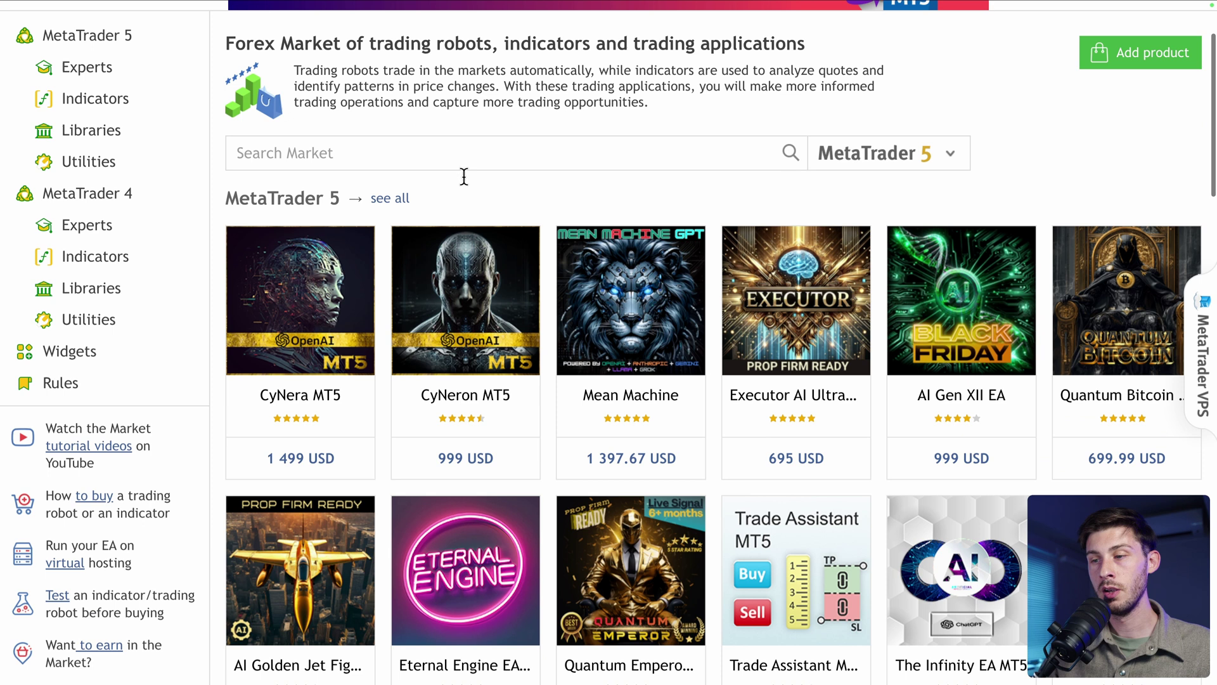
{"action": "scroll", "coordinate": [500, 313], "scroll_direction": "down", "scroll_amount": 3}
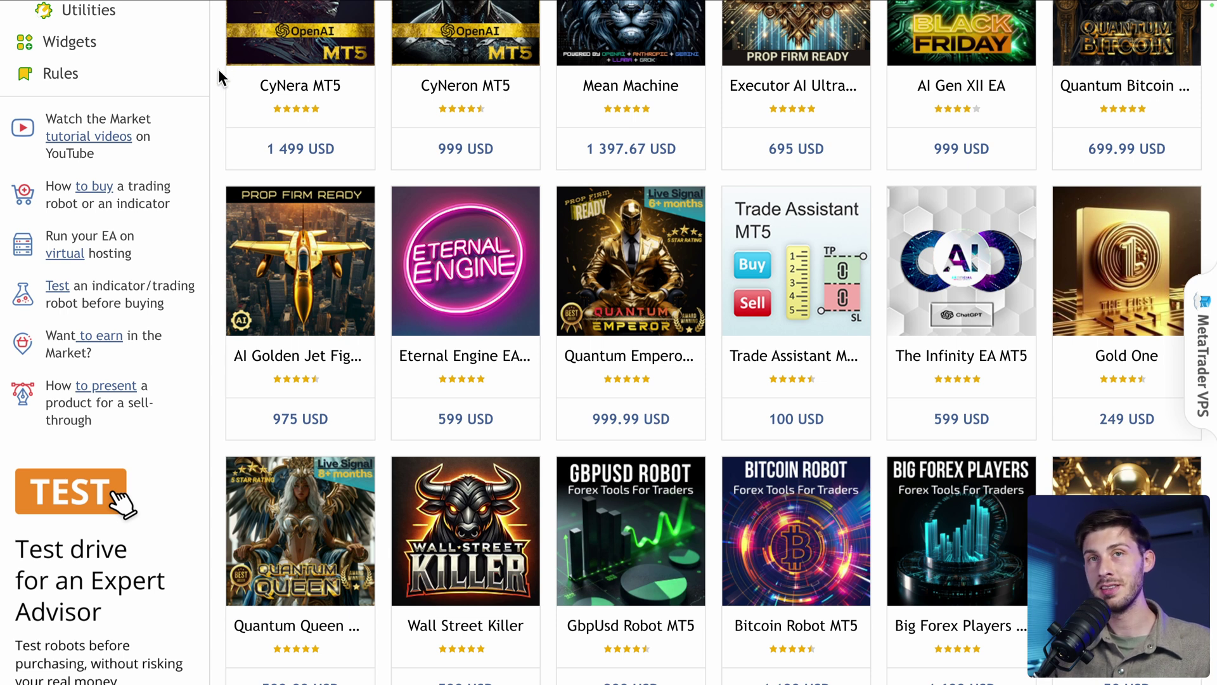
{"action": "scroll", "coordinate": [218, 70], "scroll_direction": "down", "scroll_amount": 2}
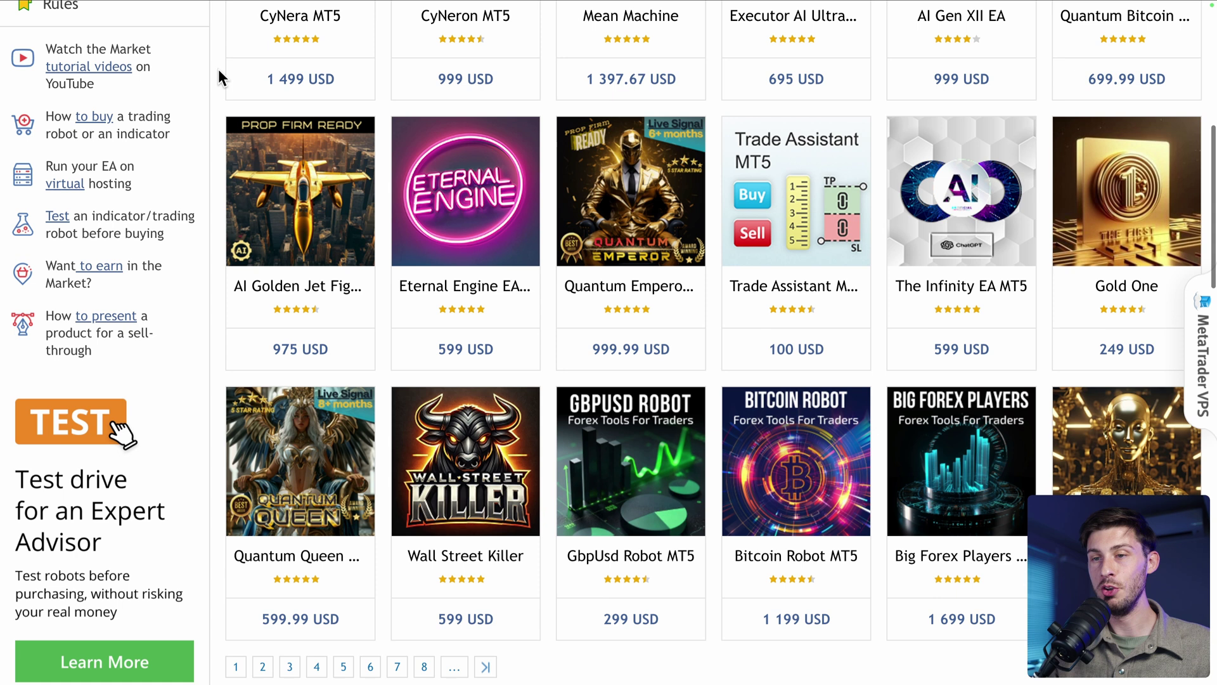